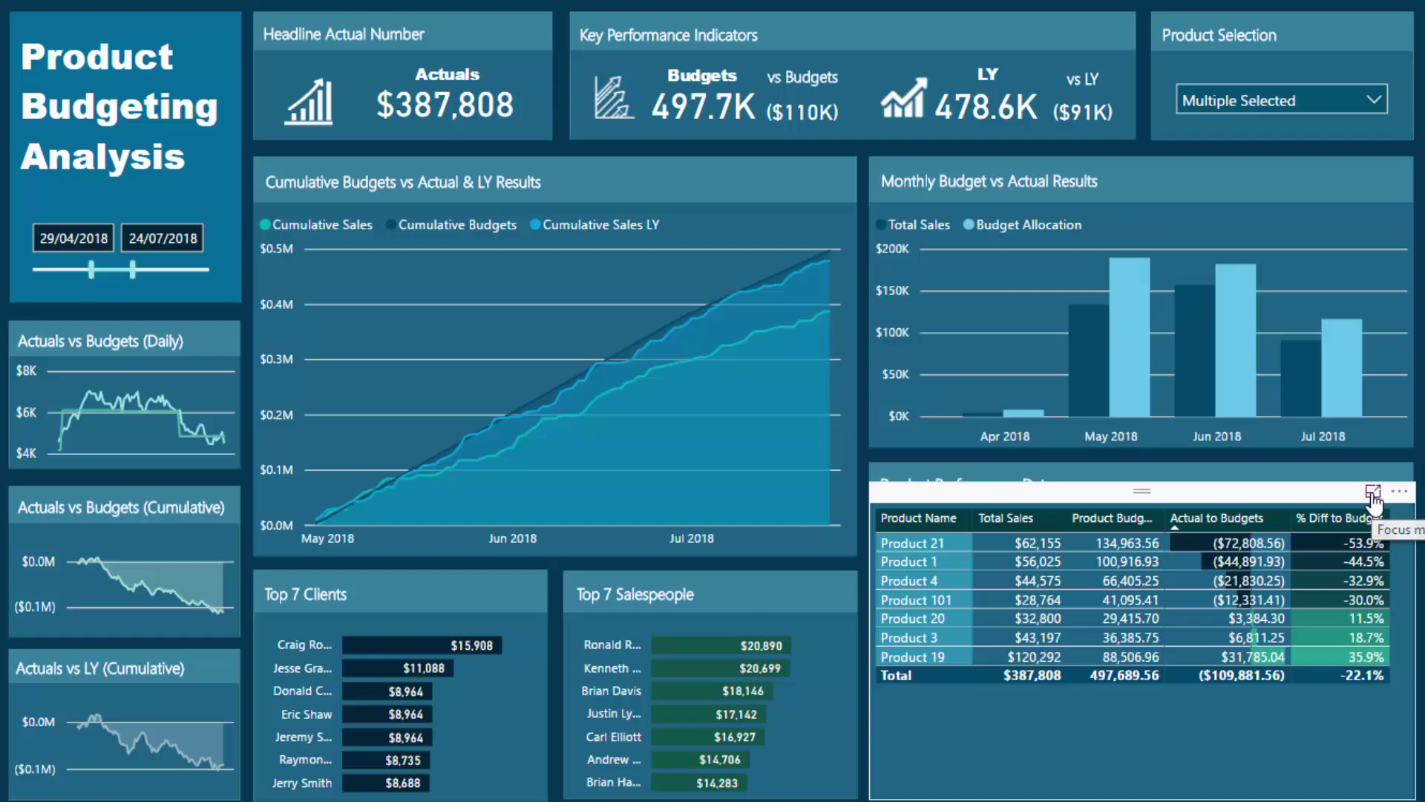
Show the Product Performance Data table in focus mode, then widen and restore its Product Budgets column.
left_click(1373, 493)
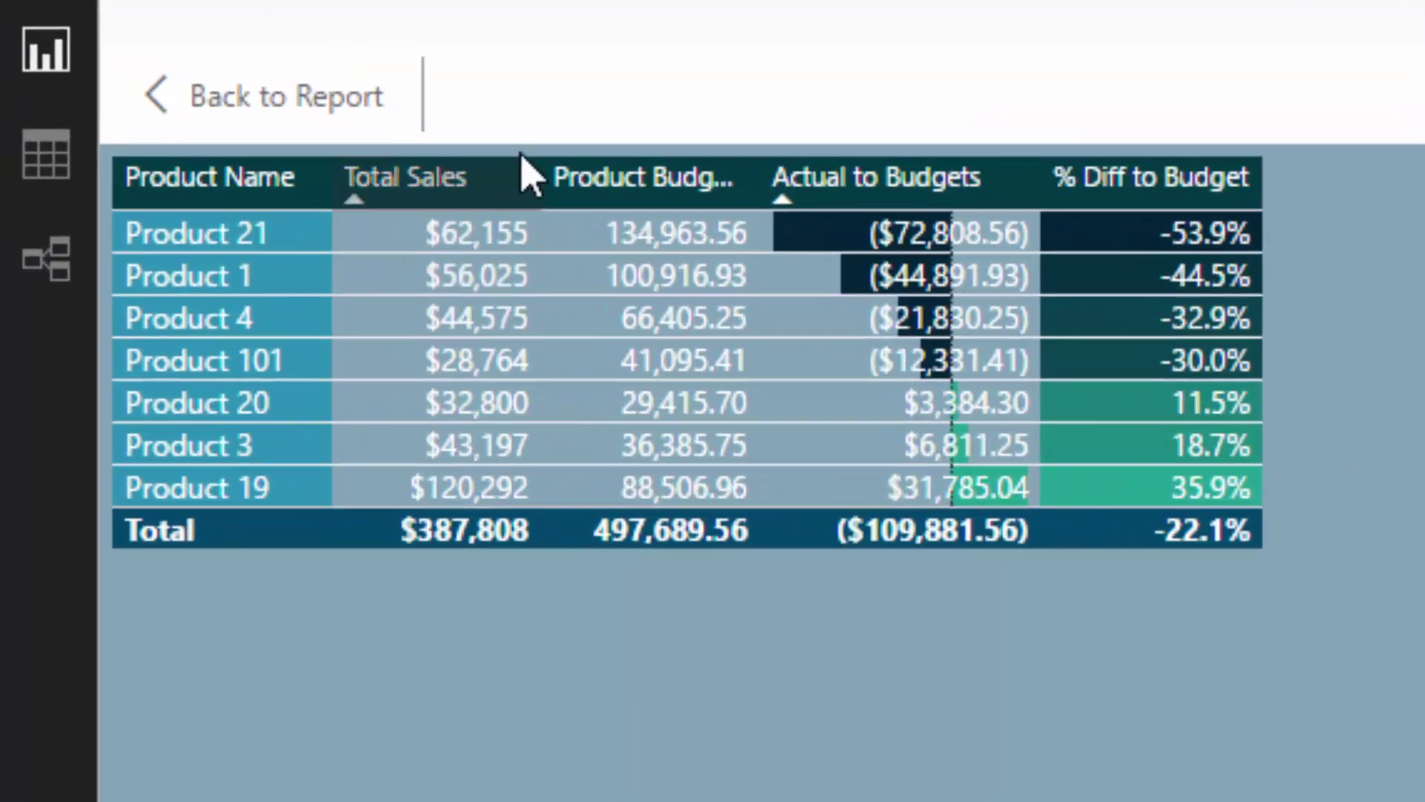
left_click_drag(688, 159, 855, 164)
left_click_drag(933, 182, 819, 182)
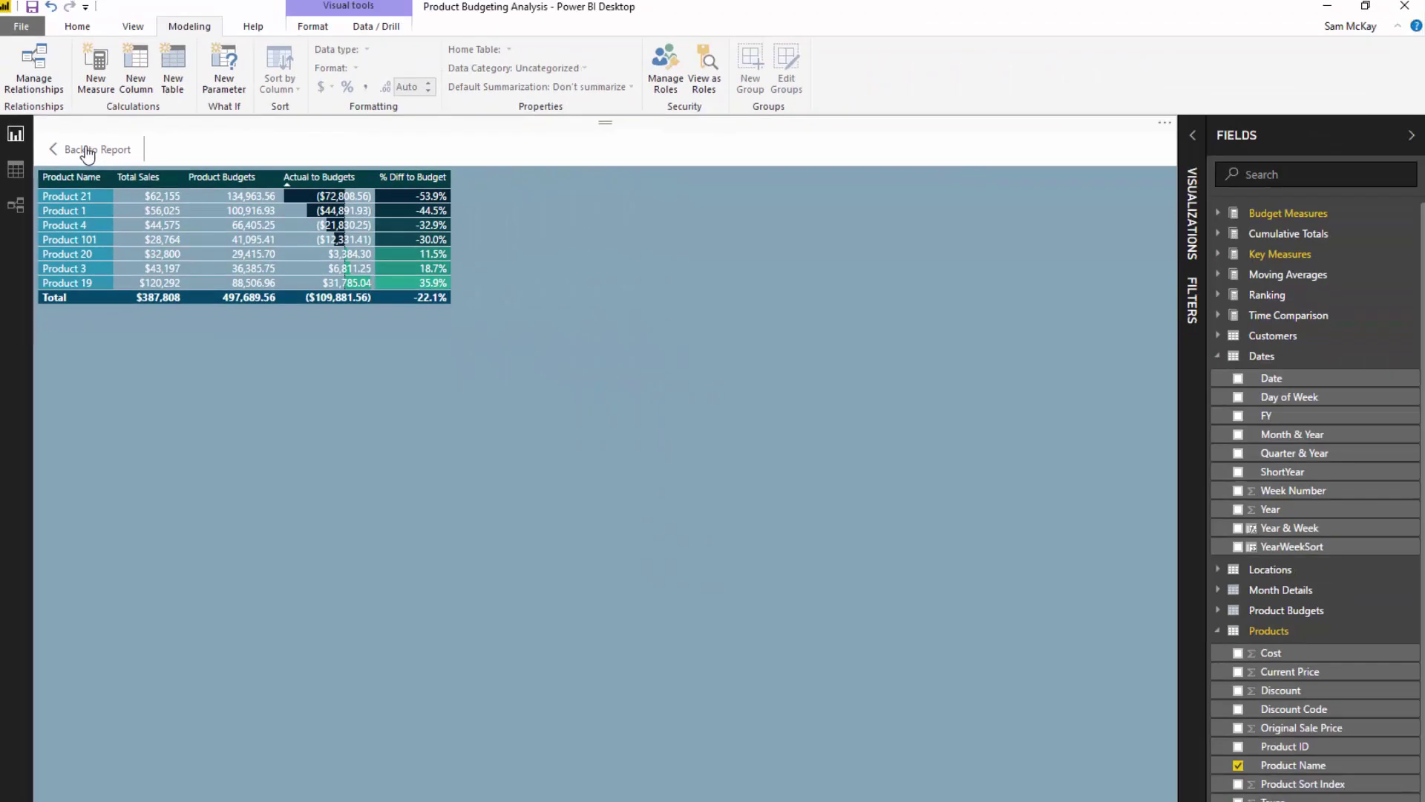
Return to the full dashboard and view the Sales, Dates, Products and Product Budgets relationships diagram.
left_click(88, 151)
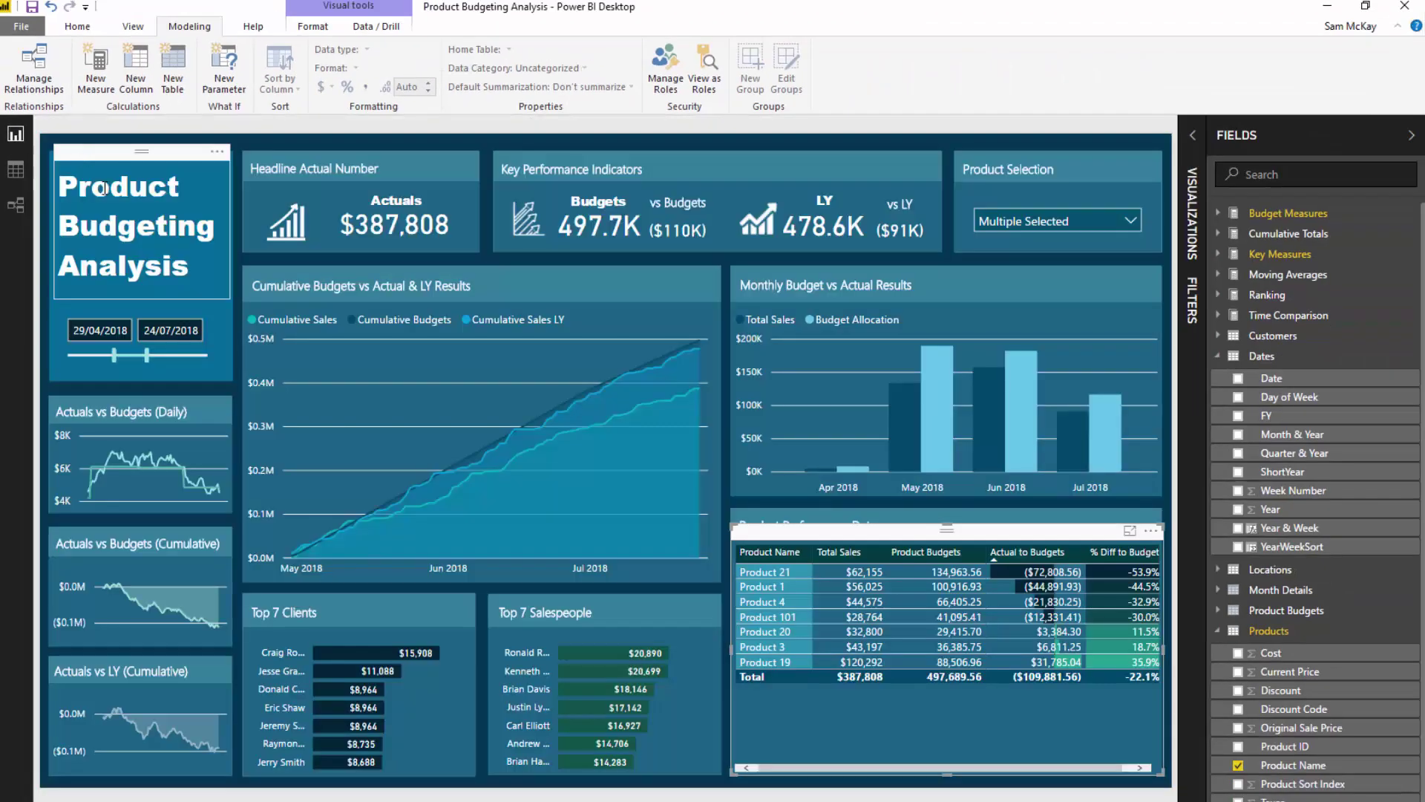
left_click(16, 205)
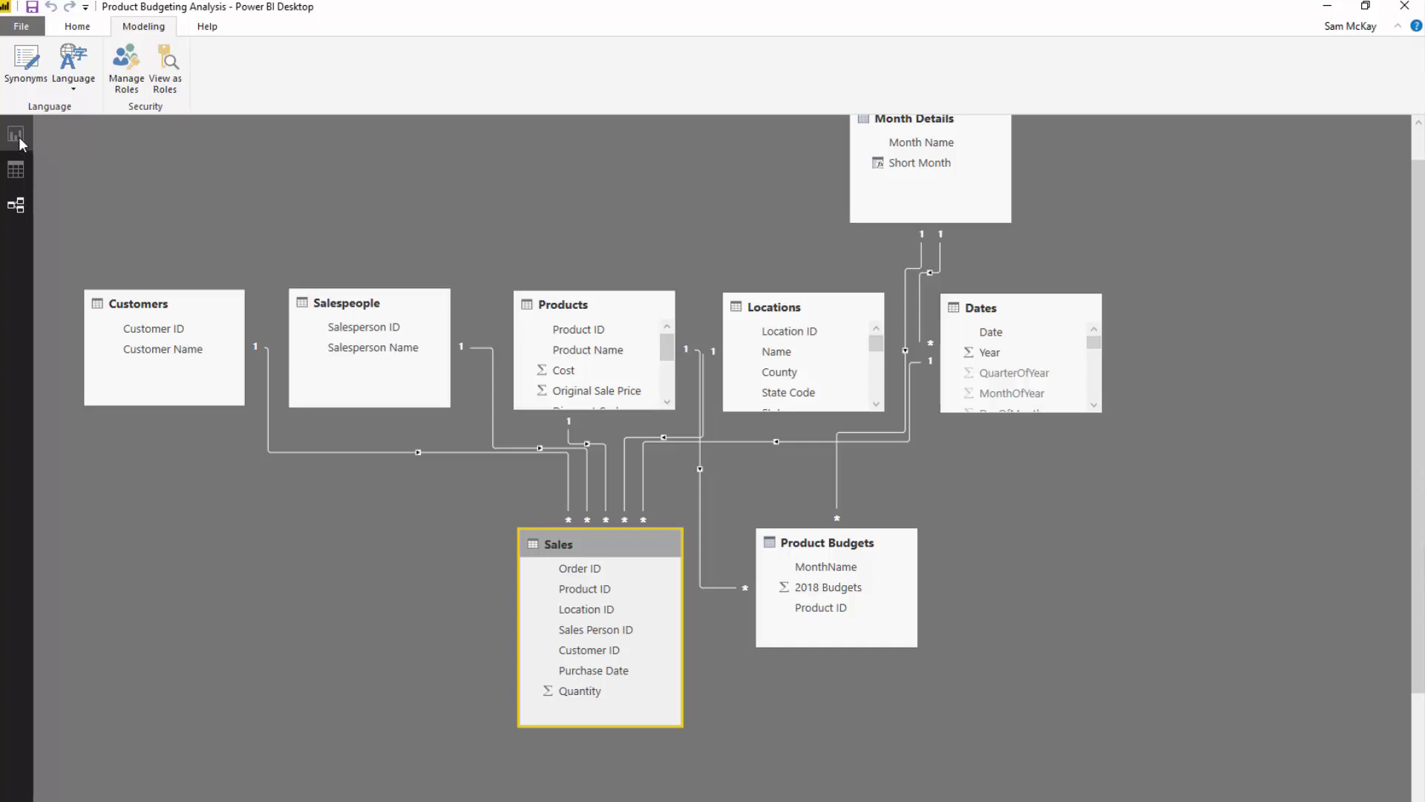
Back on the report, move the date slicer start to 15/06/2018 and push the end date later.
left_click(17, 135)
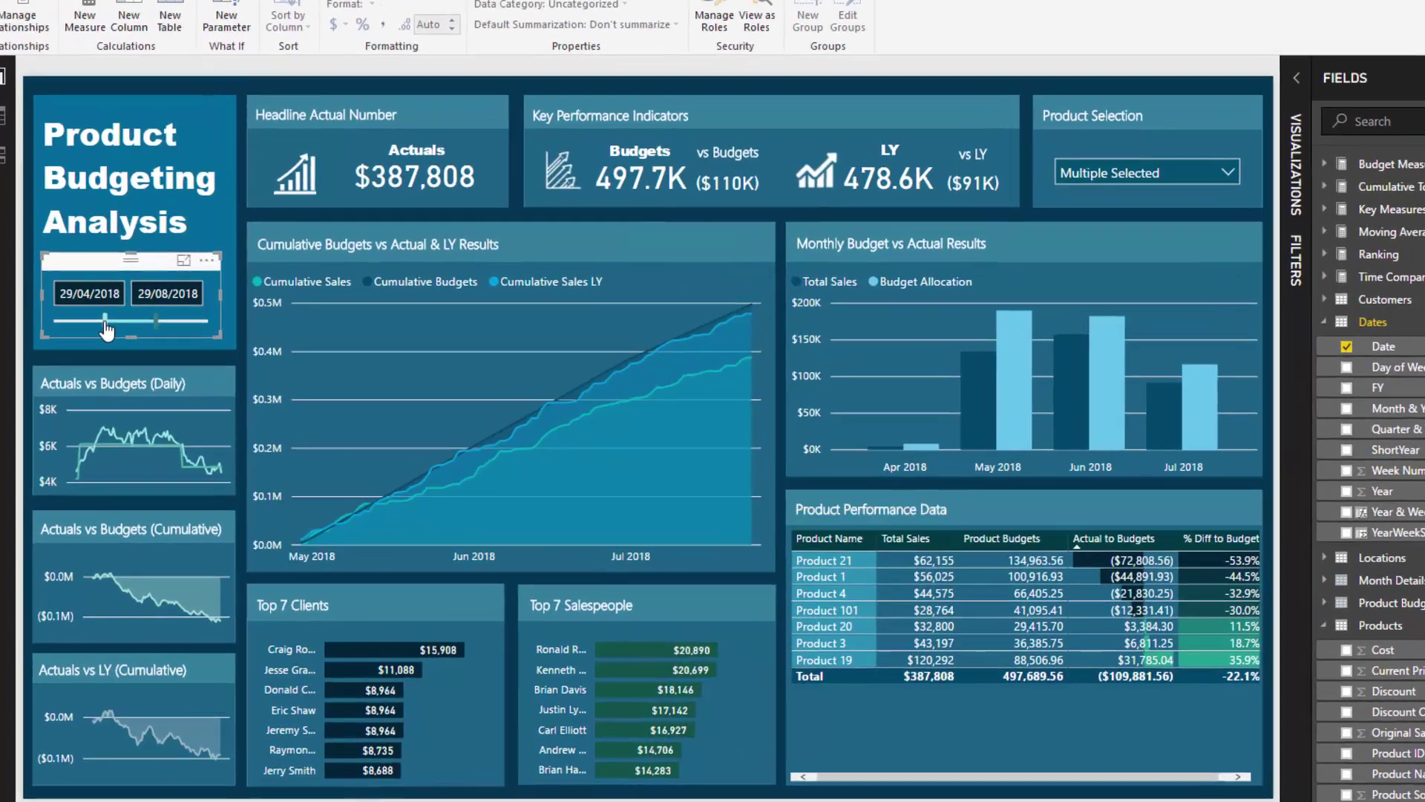
left_click_drag(114, 356, 131, 356)
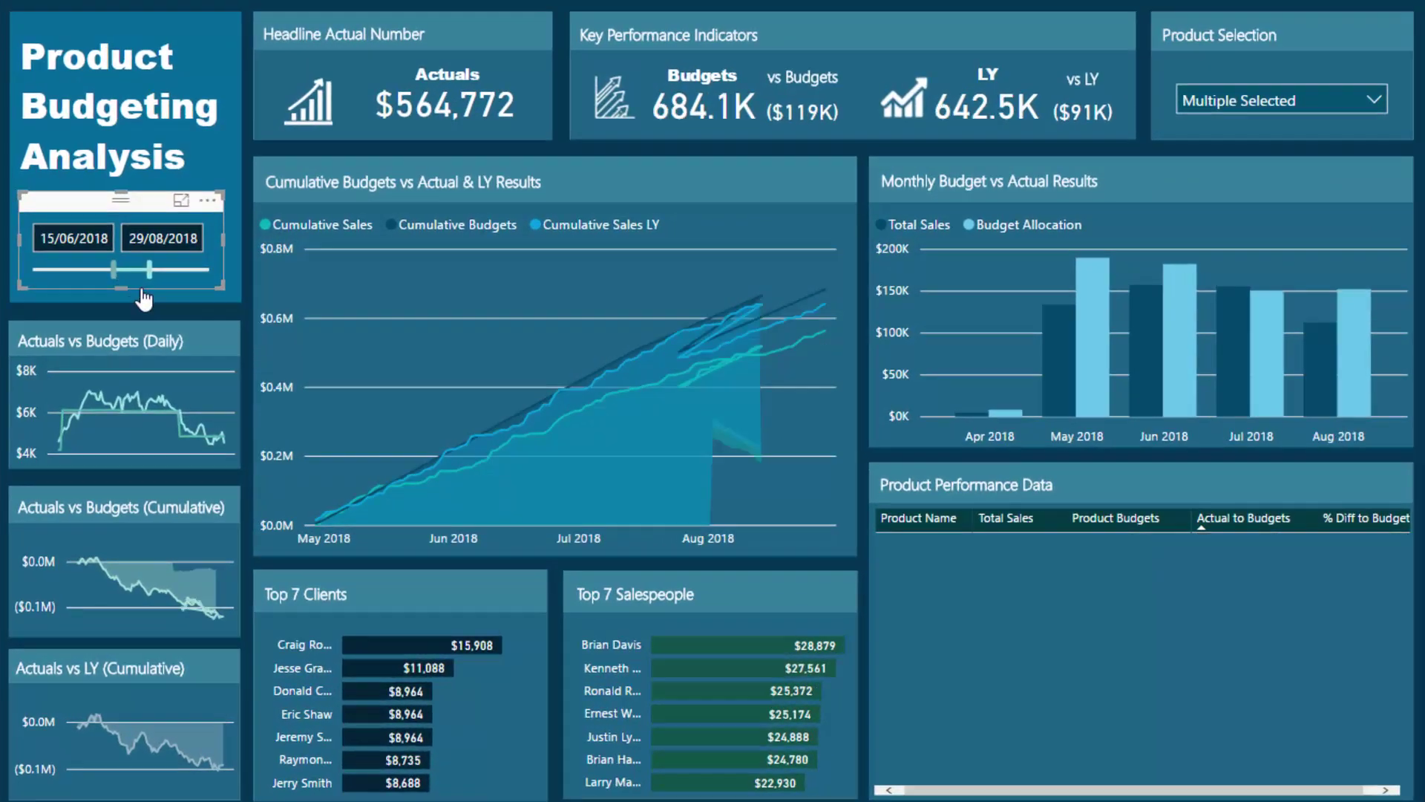
left_click_drag(151, 285, 188, 290)
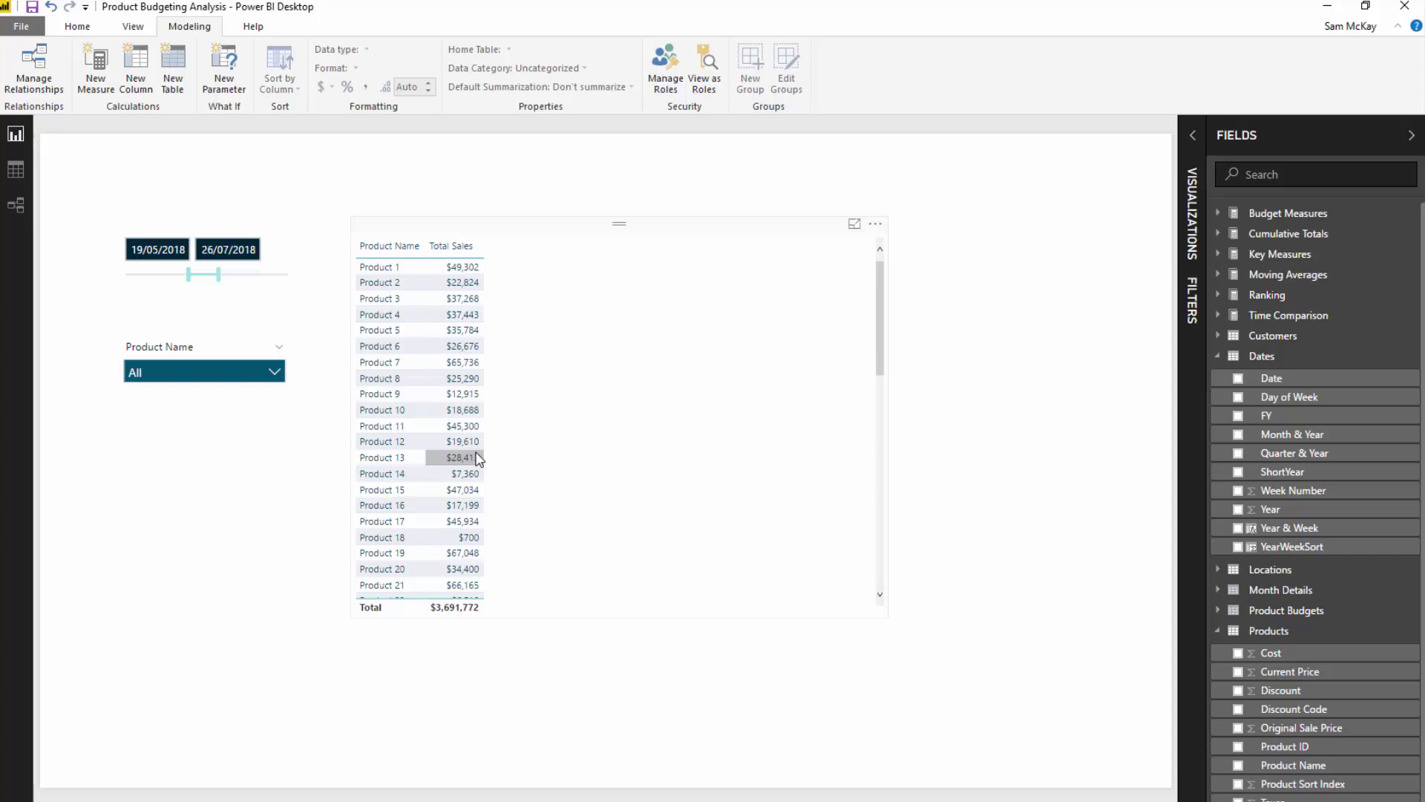
Extend the end date and add Budget Allocation from Budget Measures into the product Total Sales table.
left_click(614, 366)
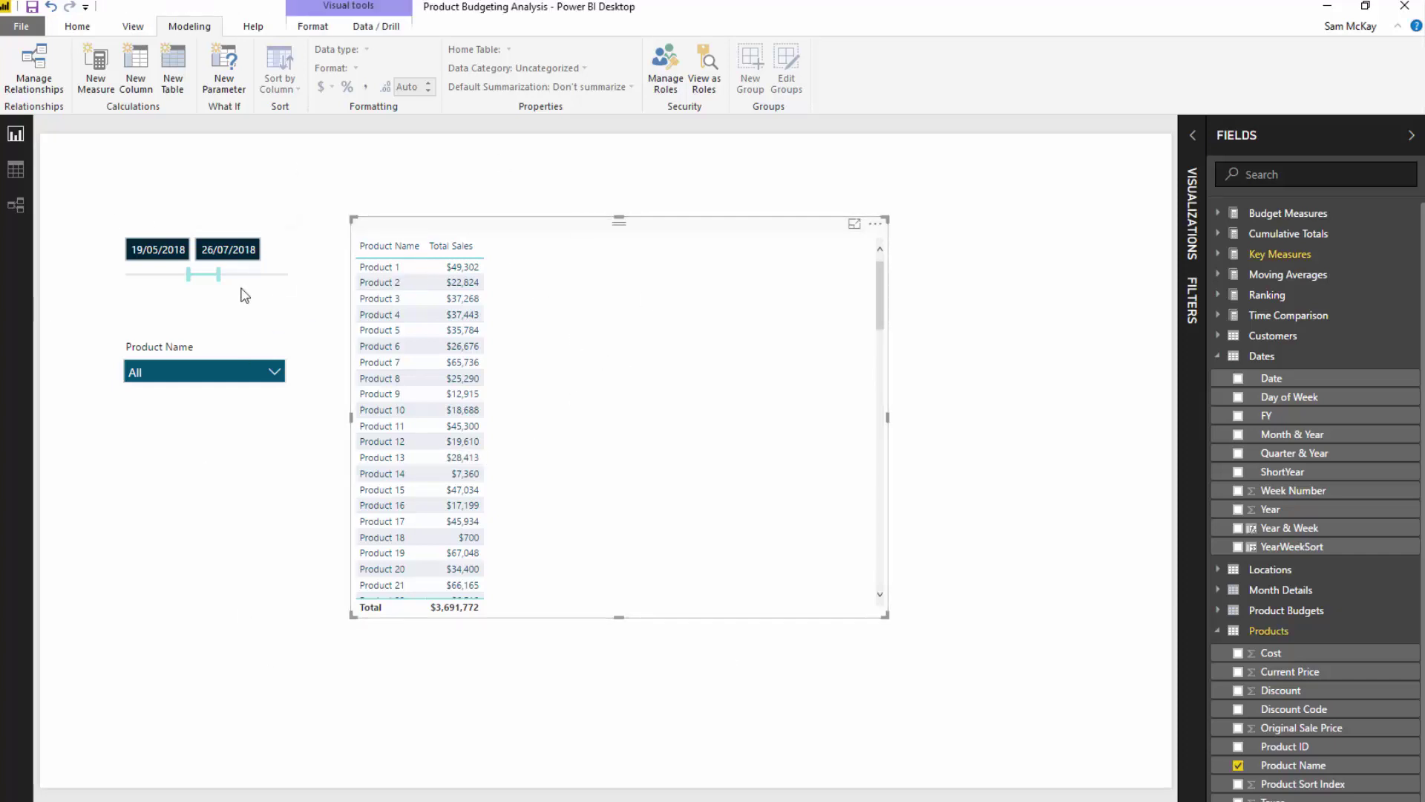
mouse_move(219, 275)
left_mouse_down()
mouse_move(235, 275)
mouse_move(194, 275)
left_mouse_up()
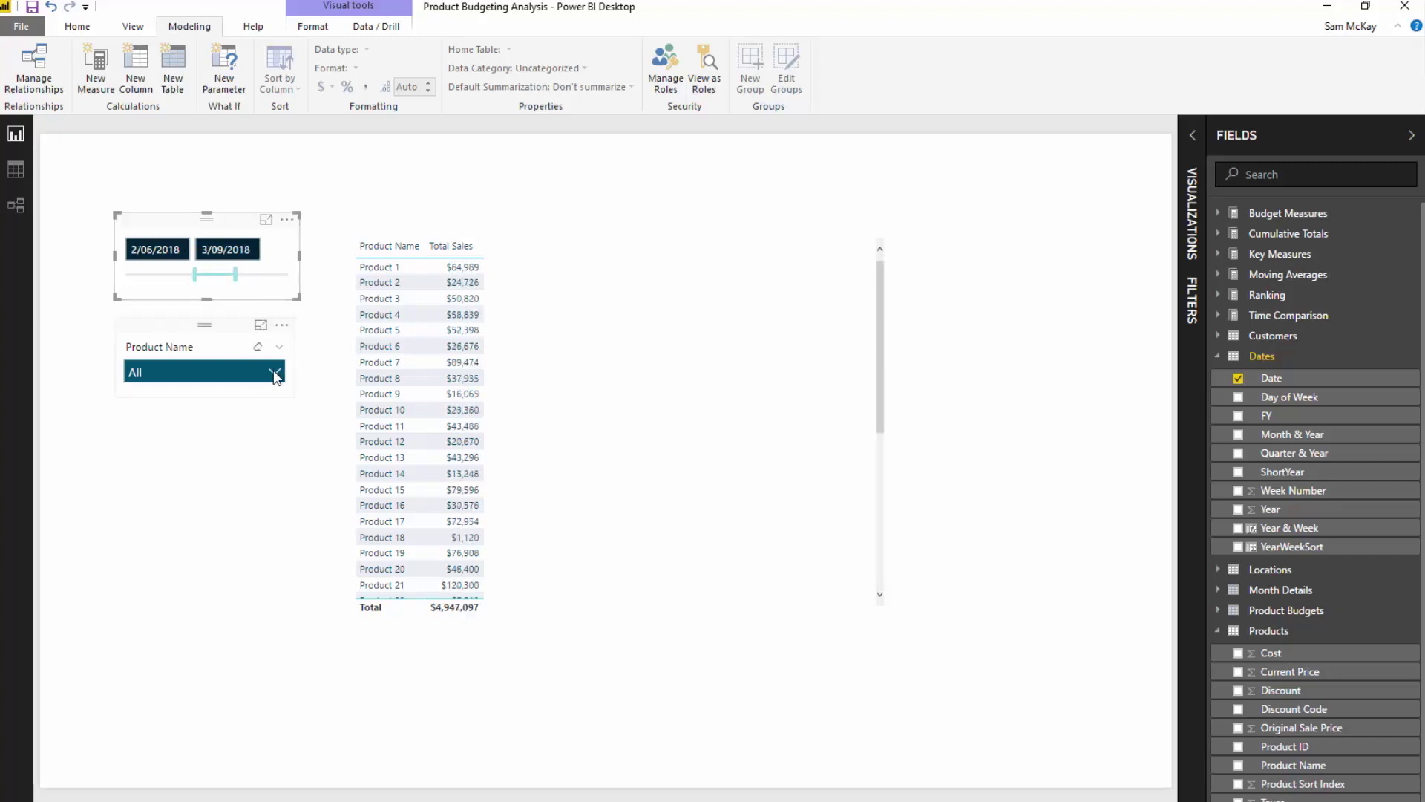
left_click(274, 375)
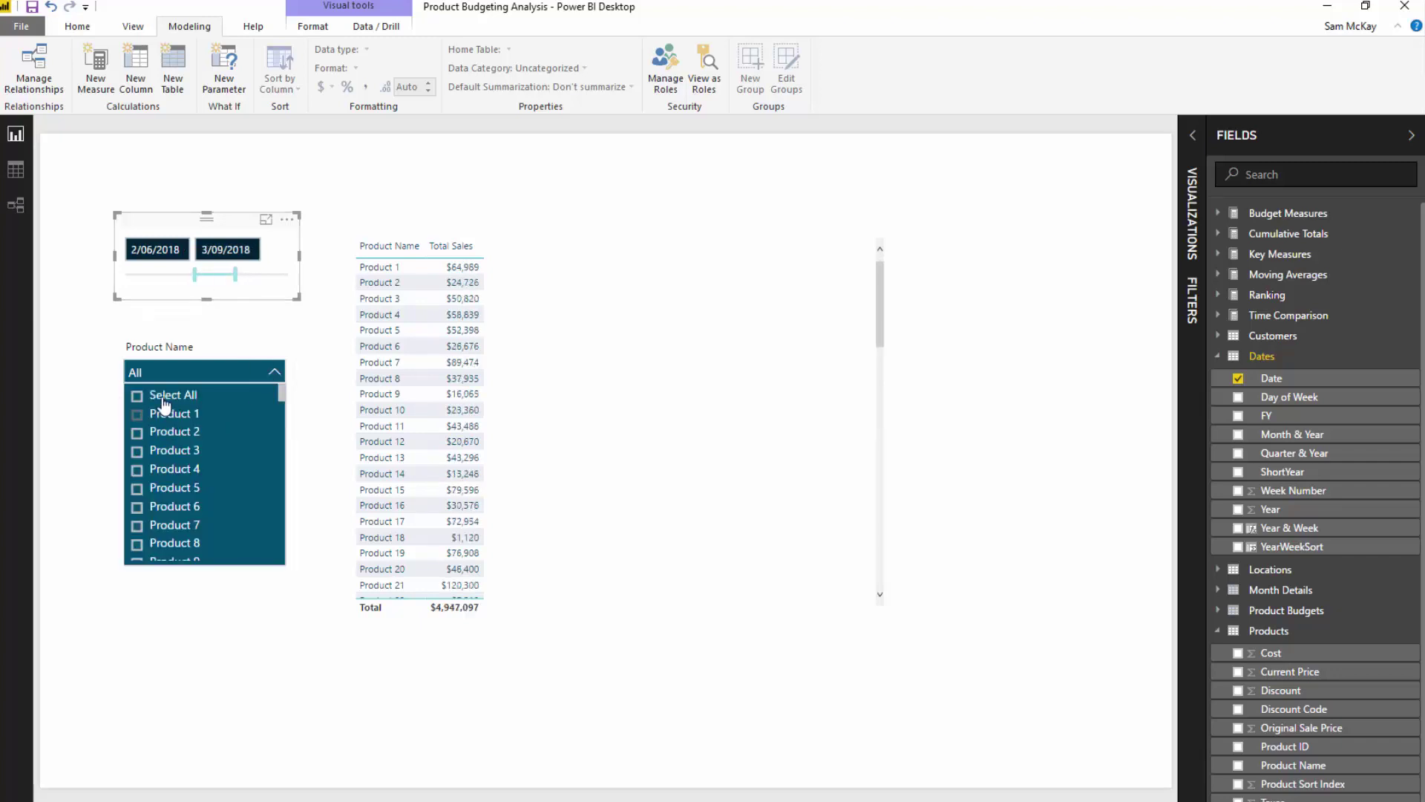
left_click(274, 375)
left_click(652, 366)
left_click(1262, 215)
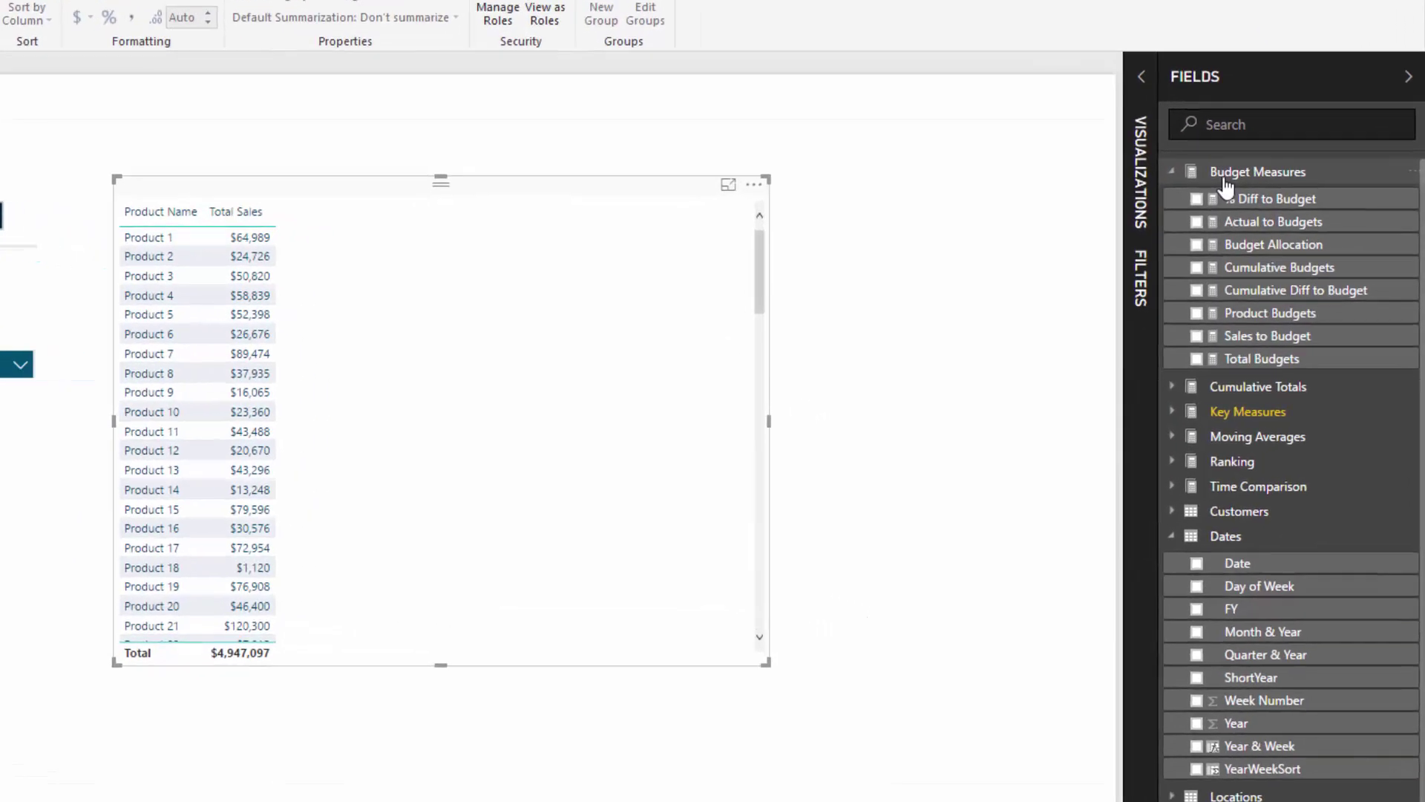
left_click_drag(1260, 246, 503, 418)
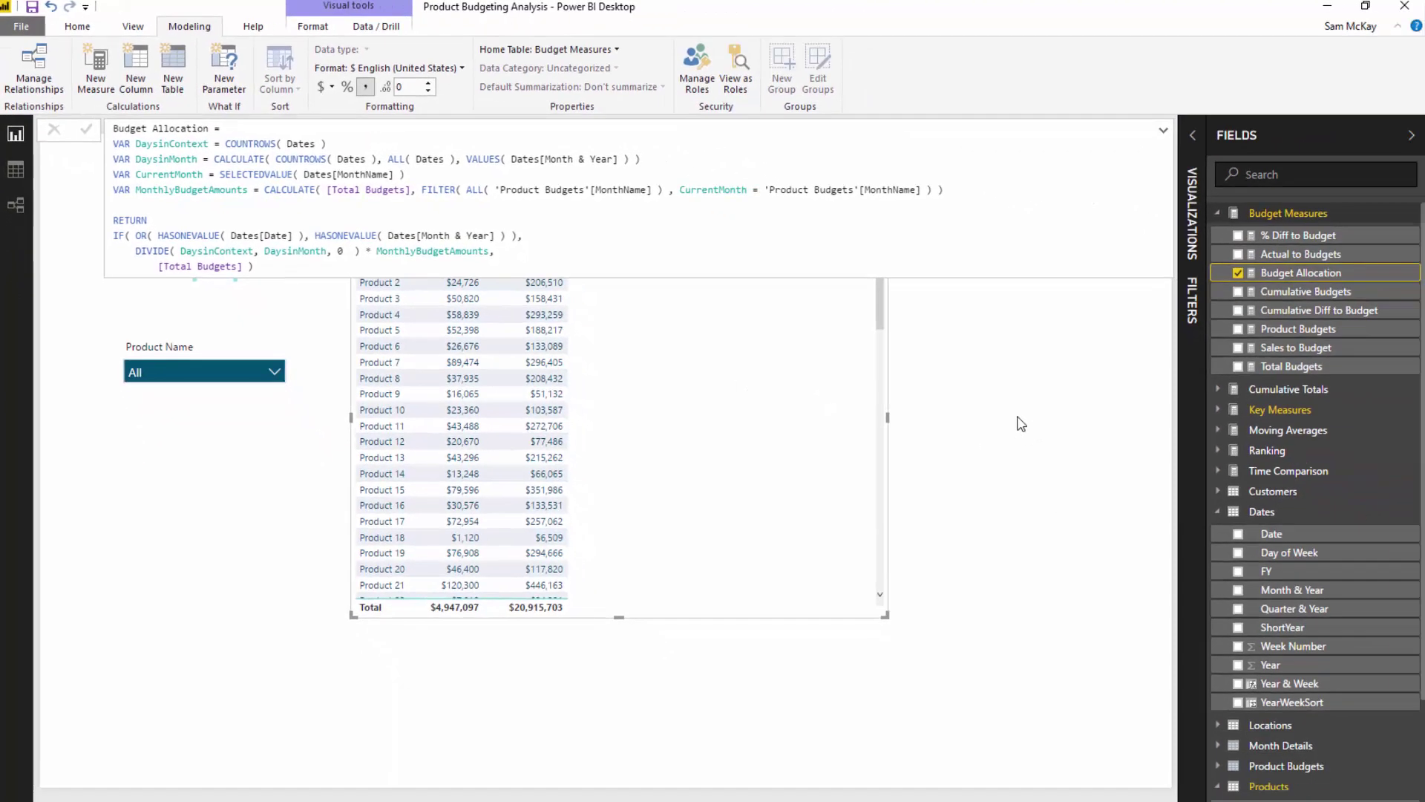
Dismiss the Budget Allocation formula and move the slicer's end date to 30/10/2018.
left_click(1225, 488)
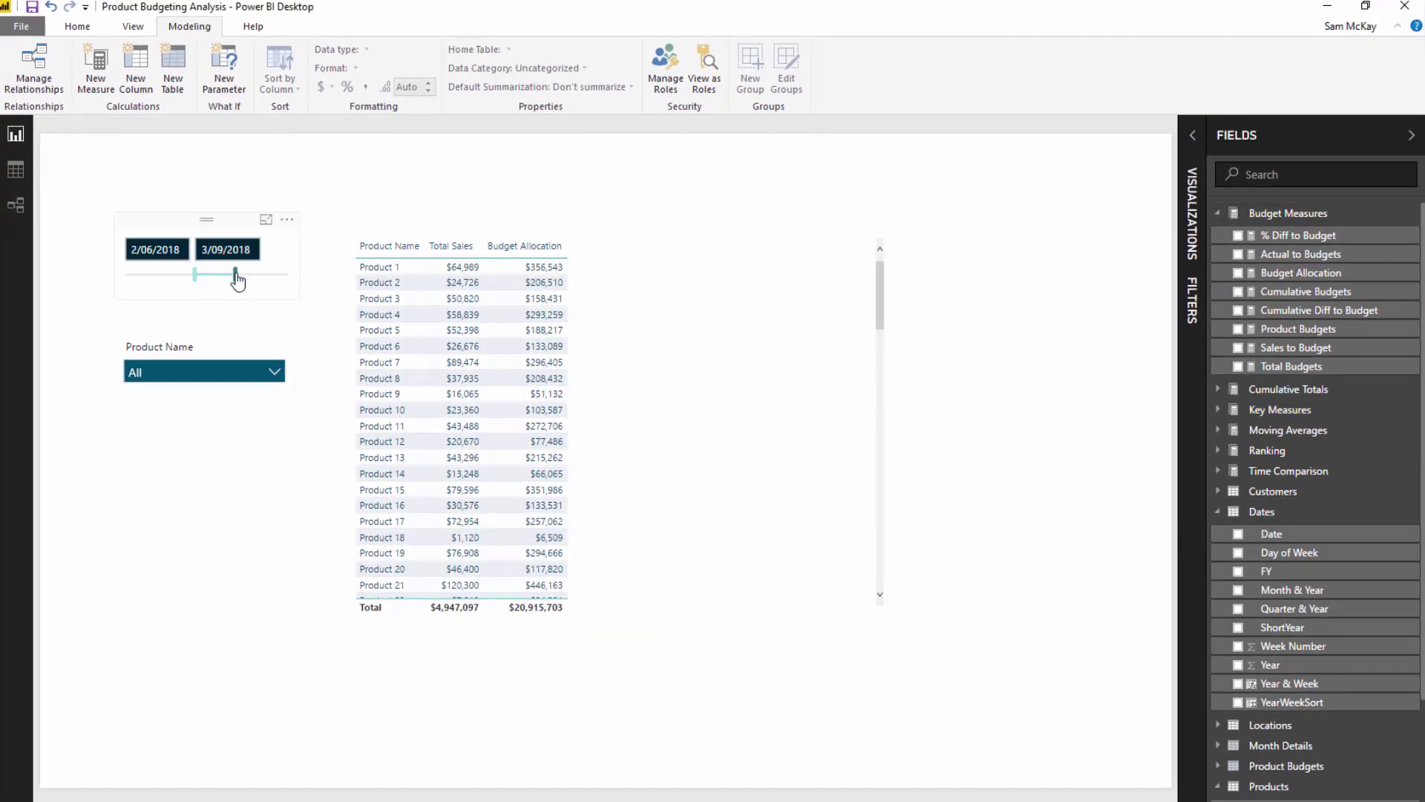
mouse_move(235, 275)
left_mouse_down()
mouse_move(262, 273)
mouse_move(215, 274)
left_mouse_up()
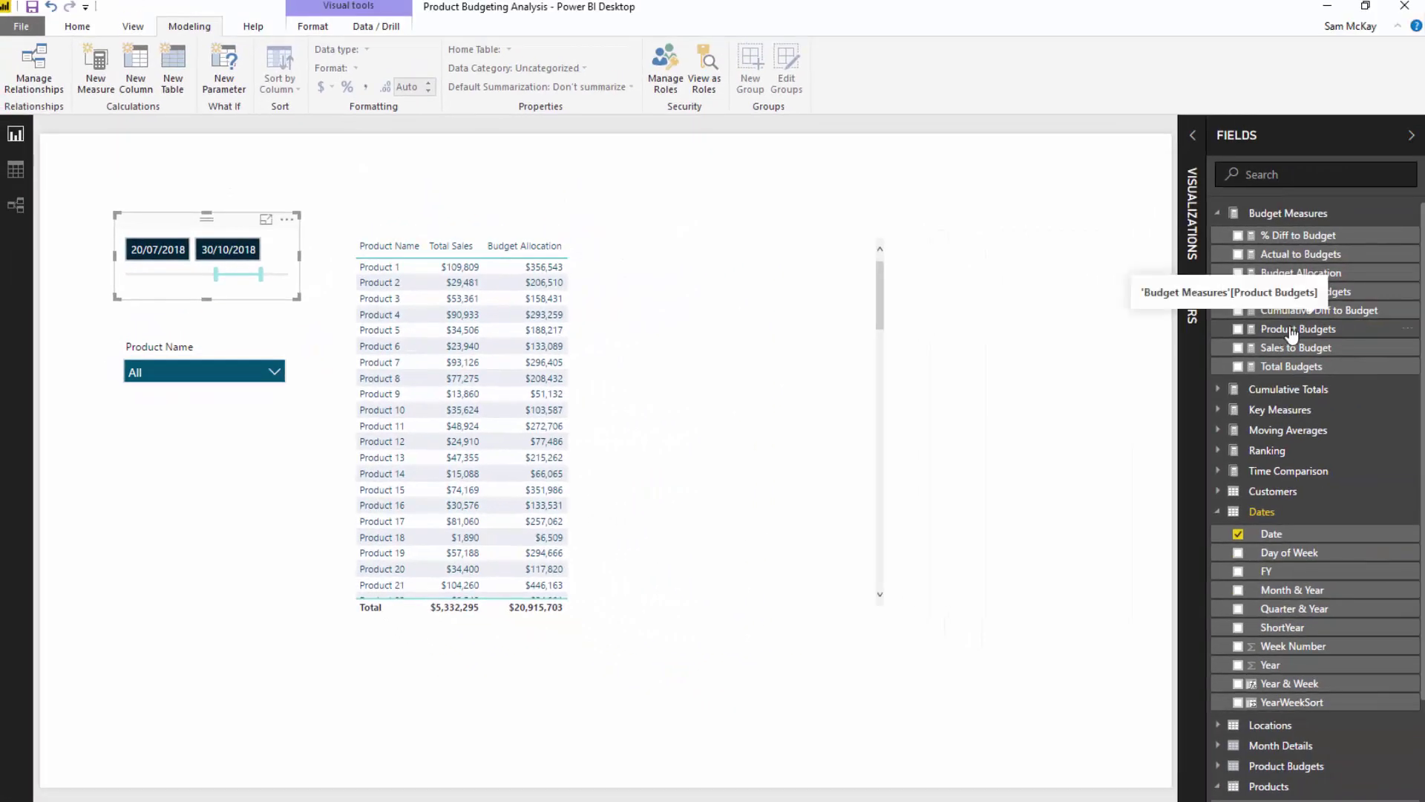
Add the Product Budgets measure to the table, placed before Budget Allocation in Values.
left_click(1293, 334)
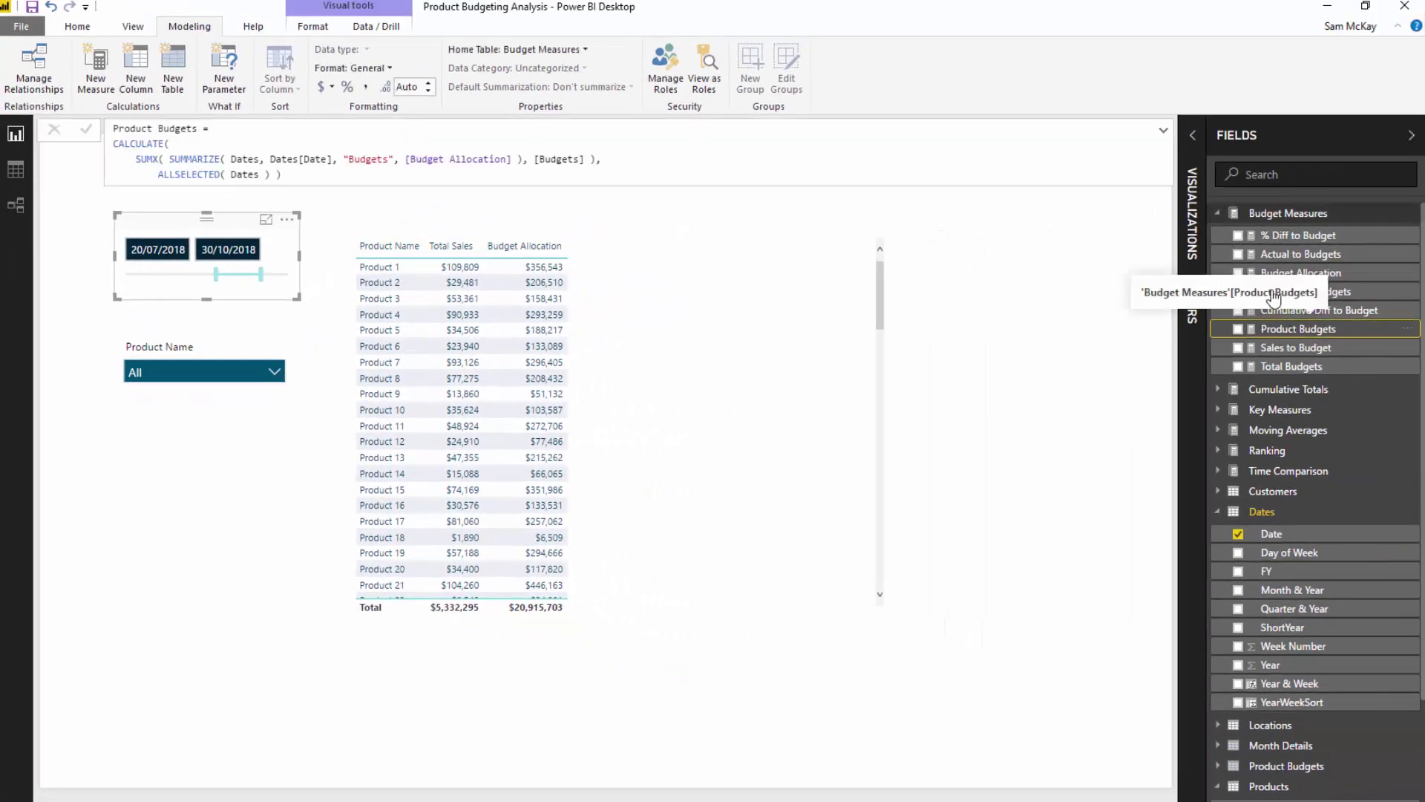
left_click(1192, 135)
left_click_drag(1274, 336, 520, 381)
left_click_drag(1109, 412, 1099, 381)
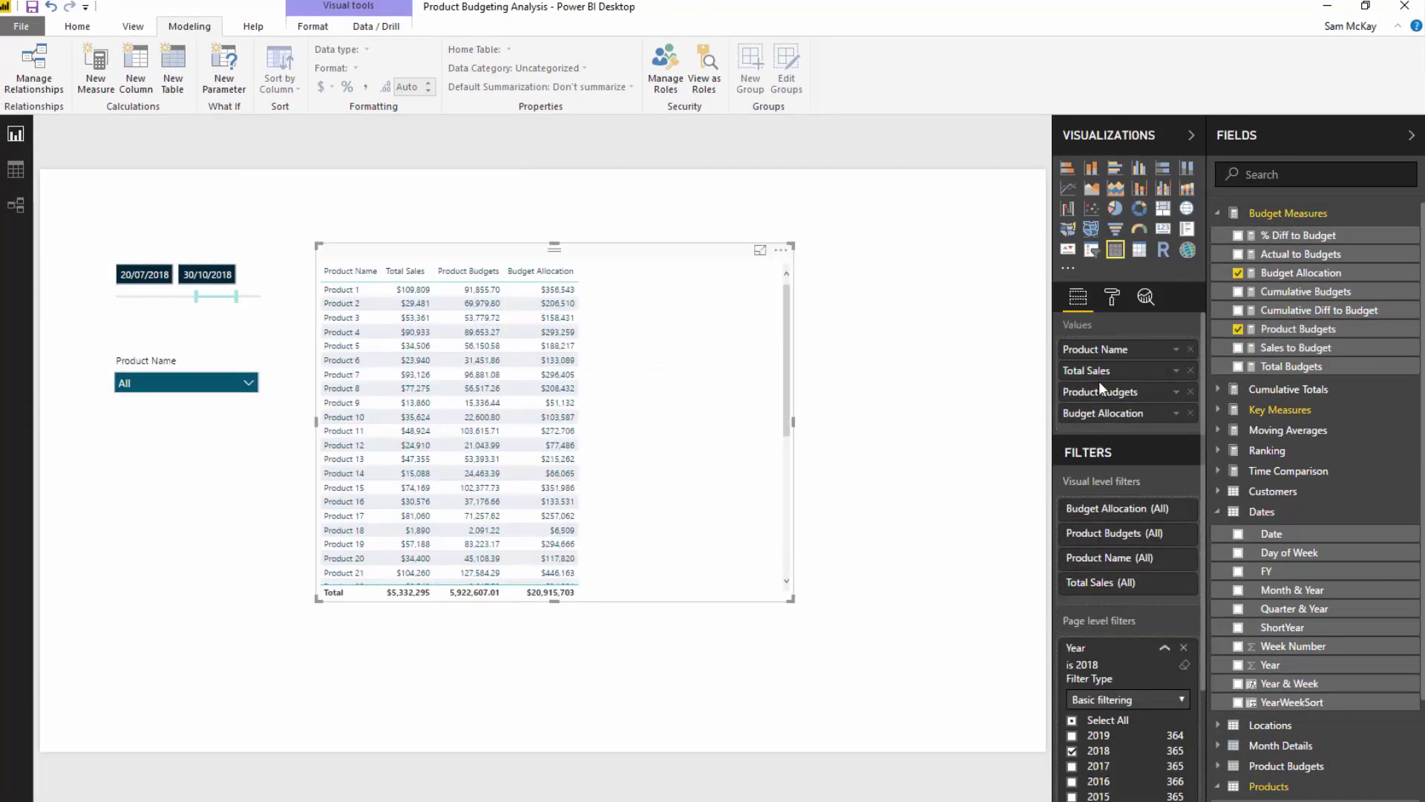
left_click(1192, 136)
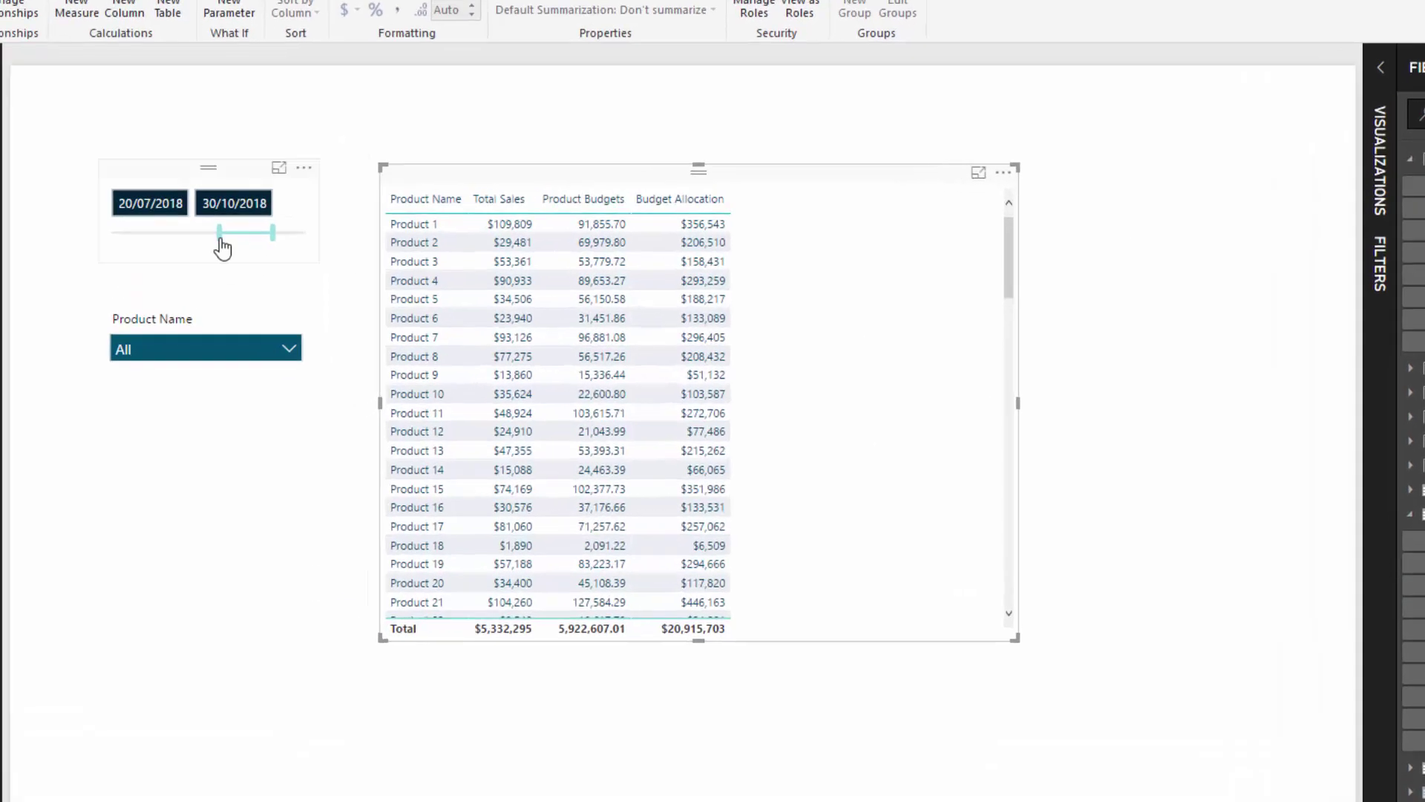
Adjust the date slicer: start back to 30/04/2018, end earlier, then start at 6/07/2018.
left_click_drag(220, 239, 176, 237)
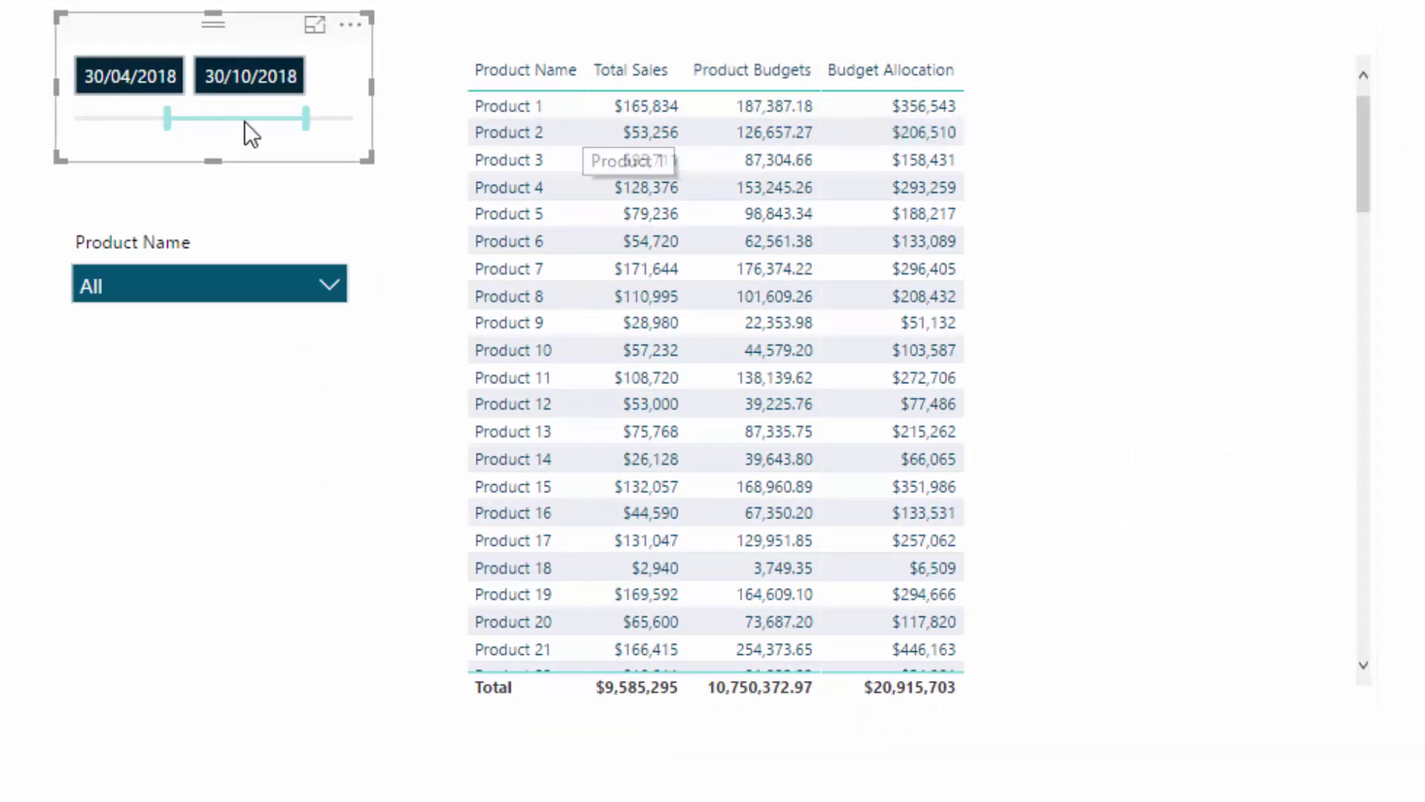
mouse_move(306, 119)
left_mouse_down()
mouse_move(256, 119)
mouse_move(283, 119)
left_mouse_up()
left_click_drag(193, 128, 230, 134)
Test the Product Name slicer with Products 3, 101, 4, 6, 7, clear it, and end dates at 2/10/2018.
left_click(326, 282)
left_click(153, 419)
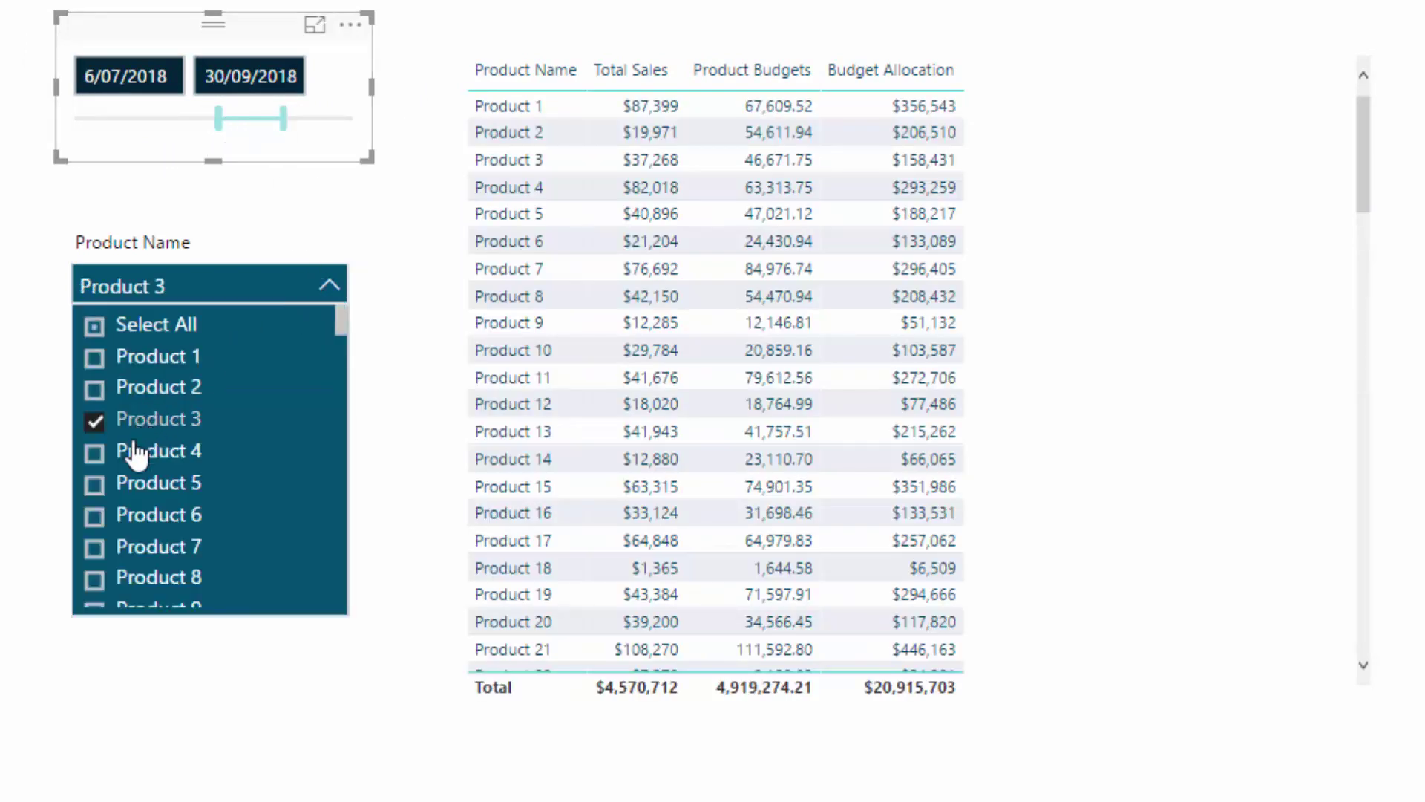
left_click(148, 386)
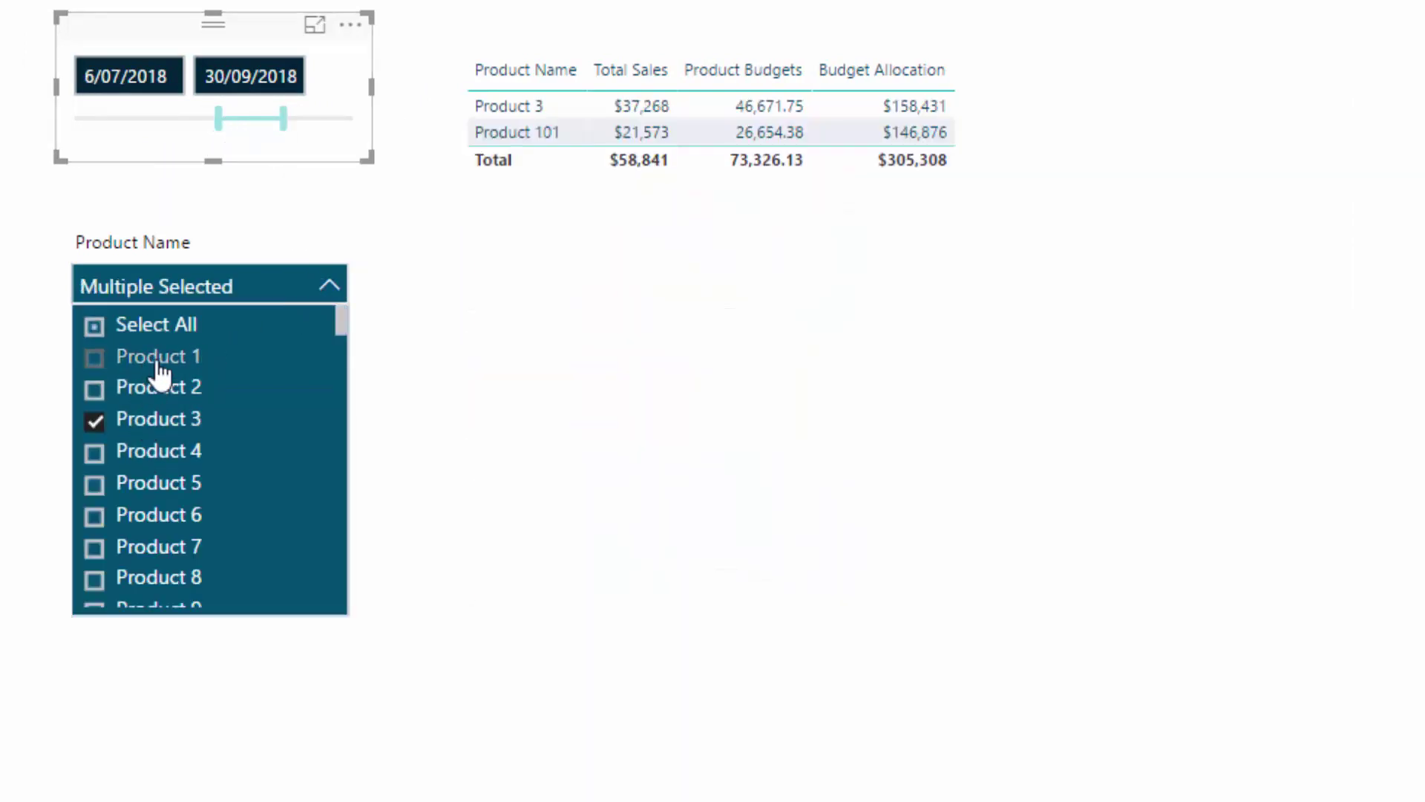
left_click(132, 486)
left_click(132, 515)
left_click(130, 549)
left_click(178, 485)
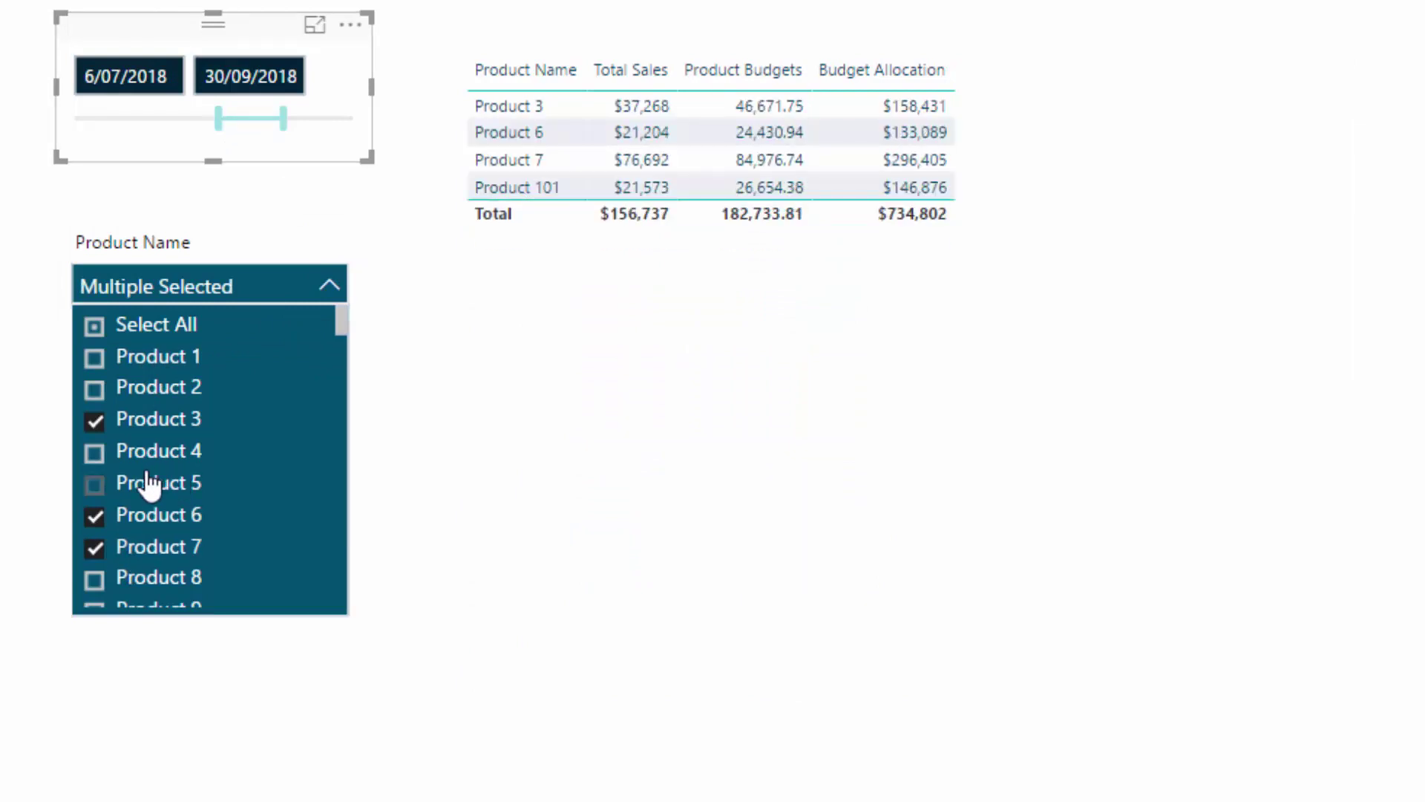
left_click(148, 457)
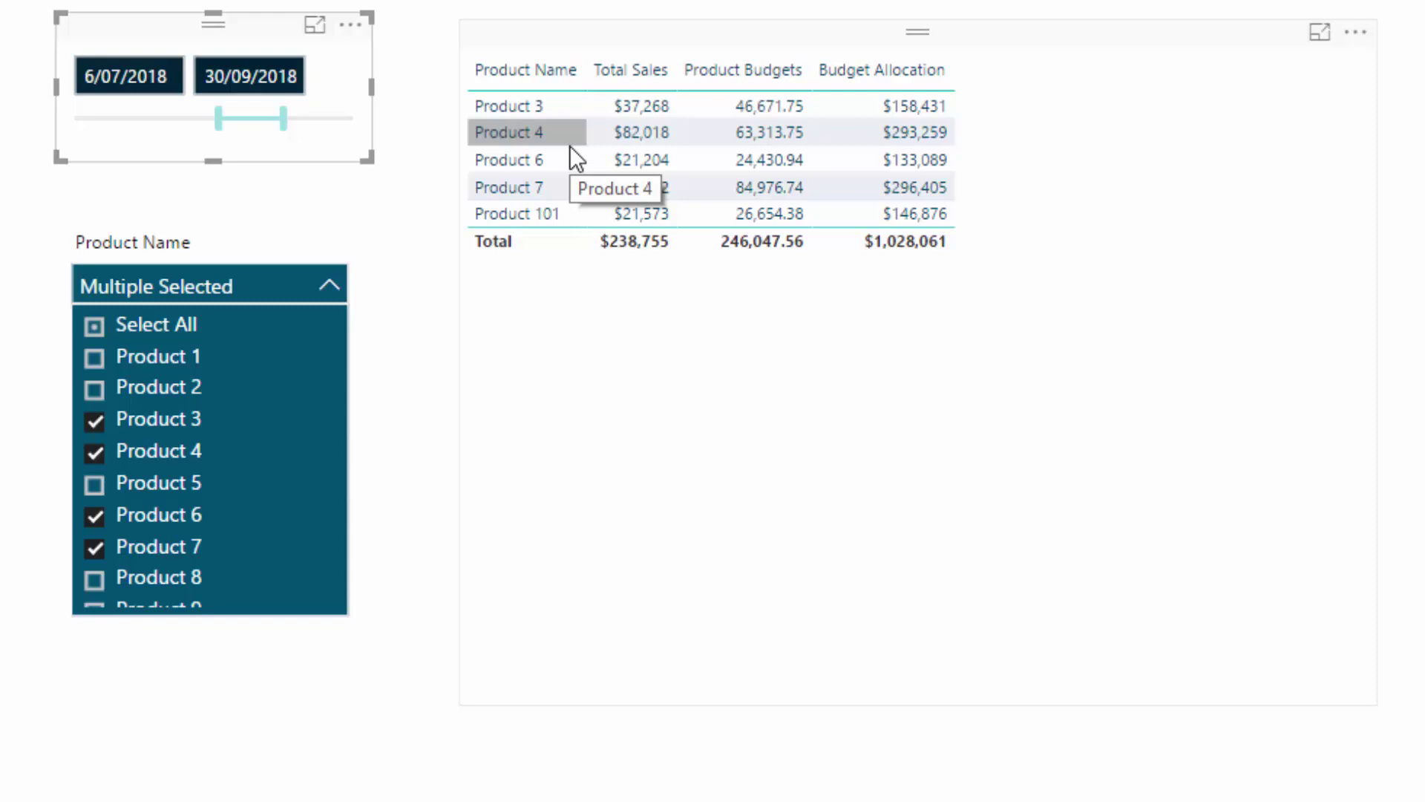
left_click(78, 330)
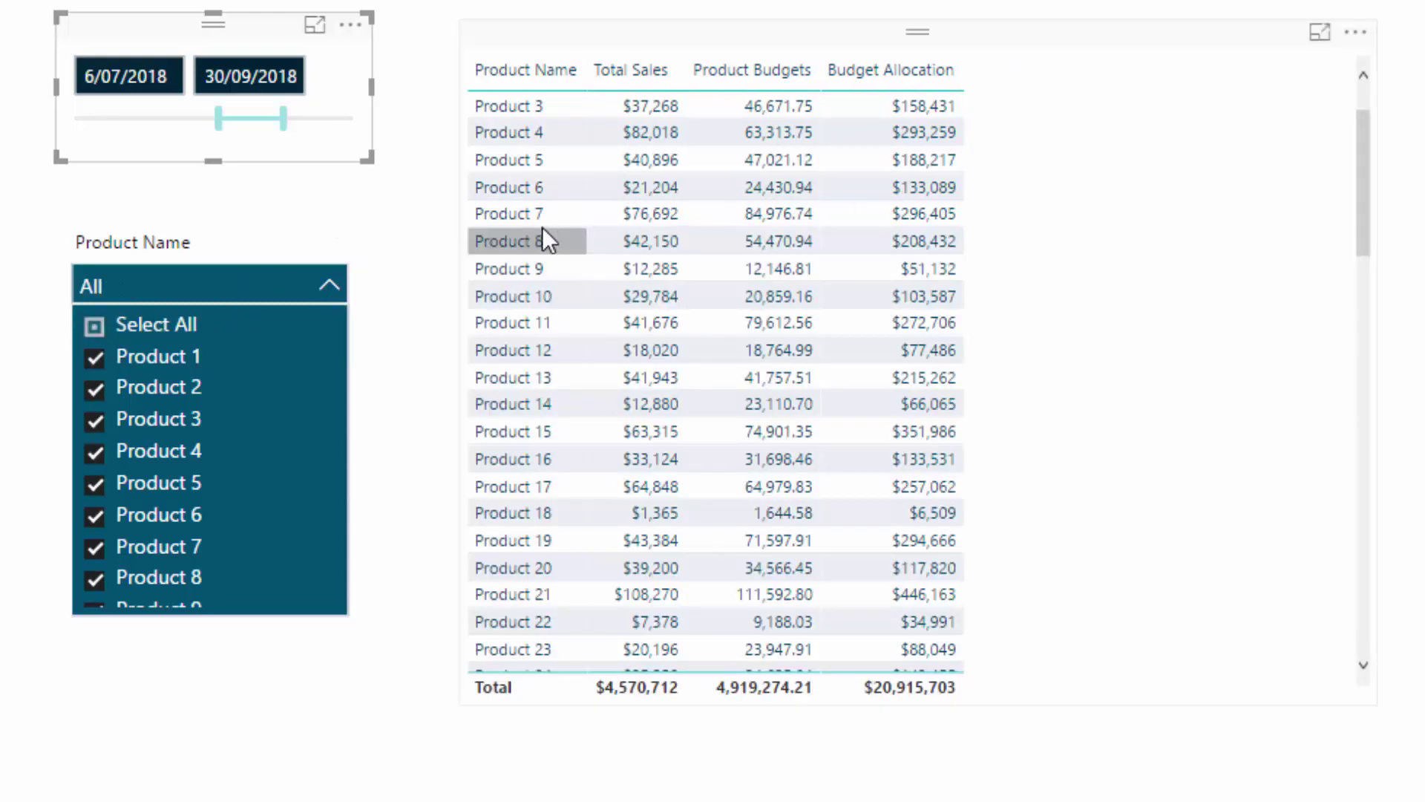
left_click(91, 327)
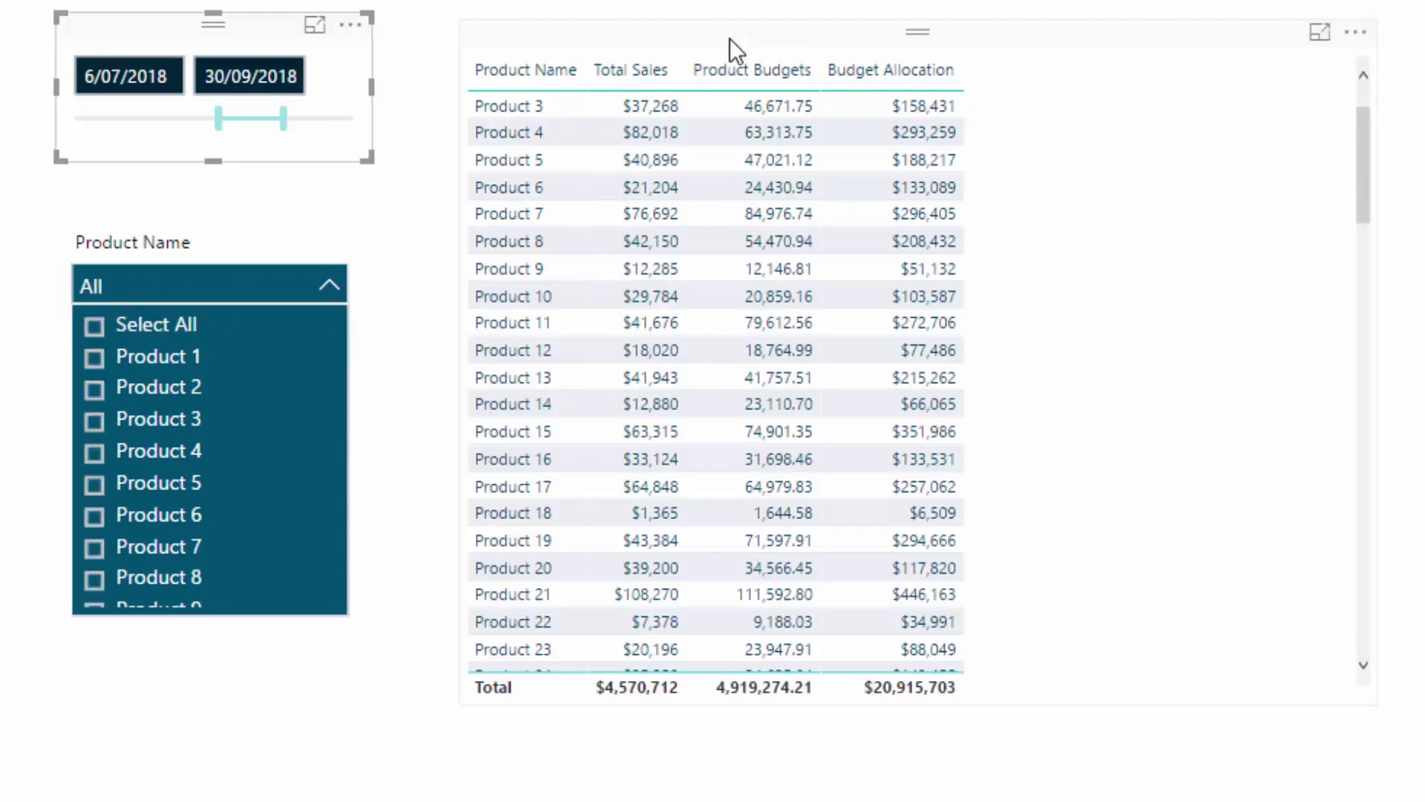
left_click(774, 16)
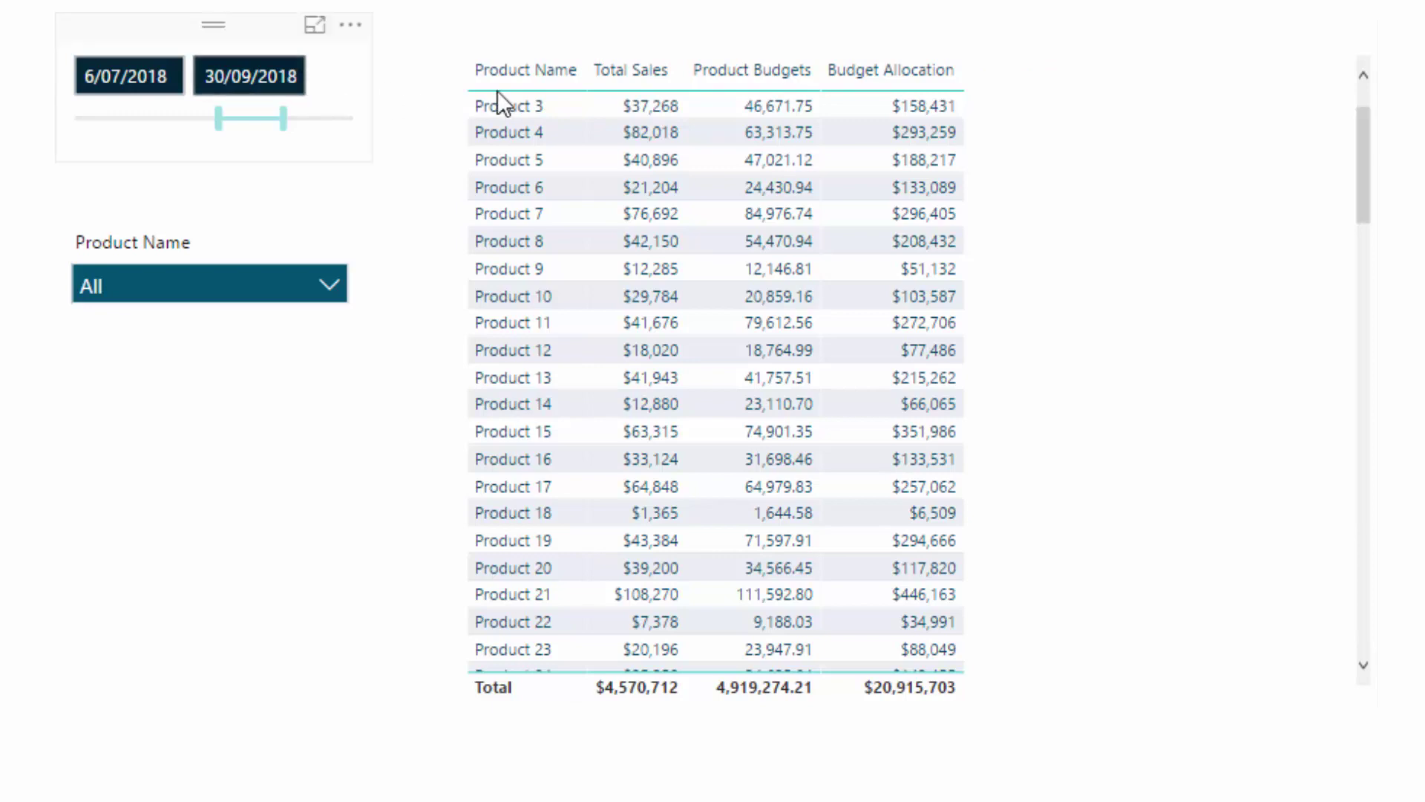
mouse_move(283, 119)
left_mouse_down()
mouse_move(296, 119)
mouse_move(284, 119)
left_mouse_up()
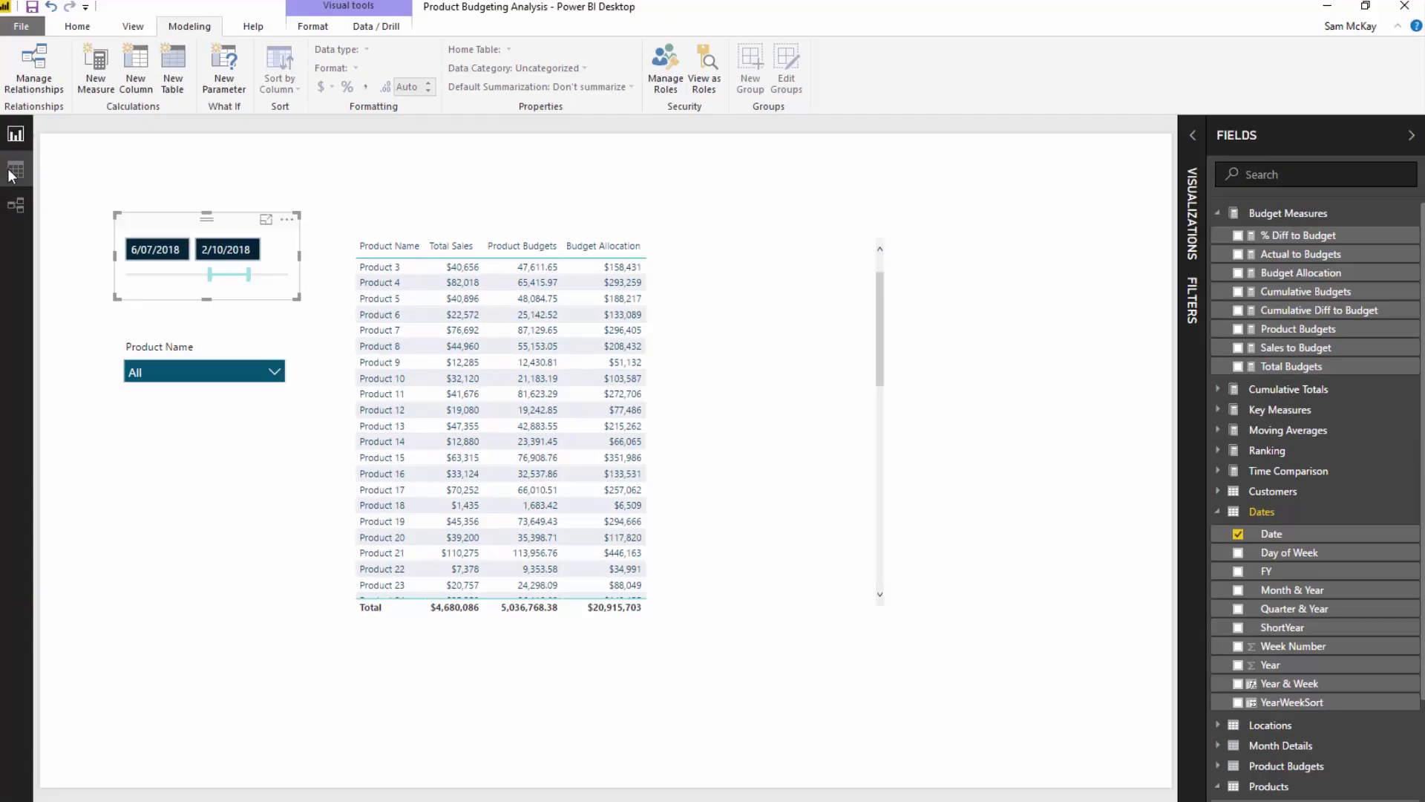
Inspect the Sales–Dates relationship in the model, then start the report's dates at 11/06/2018.
left_click(14, 207)
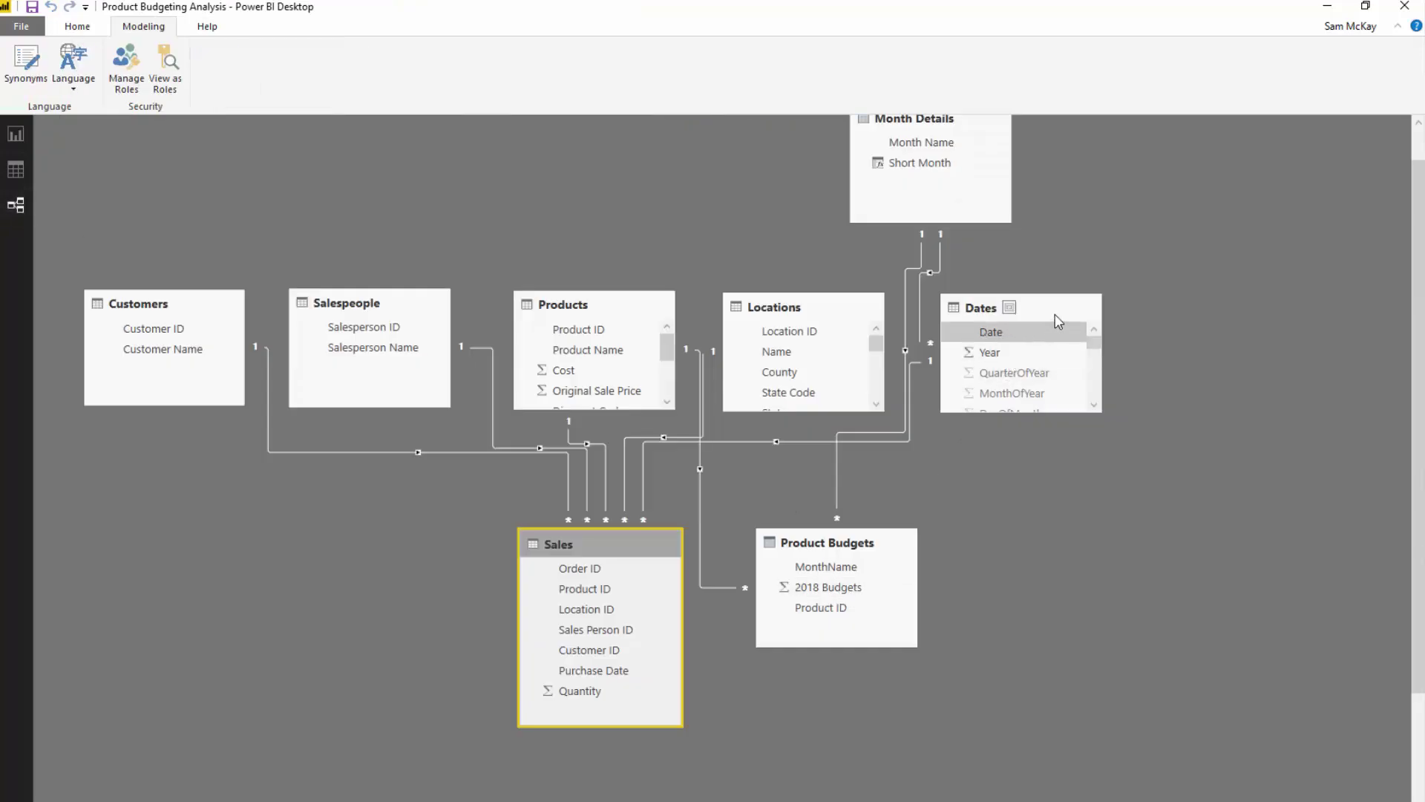
left_click(924, 363)
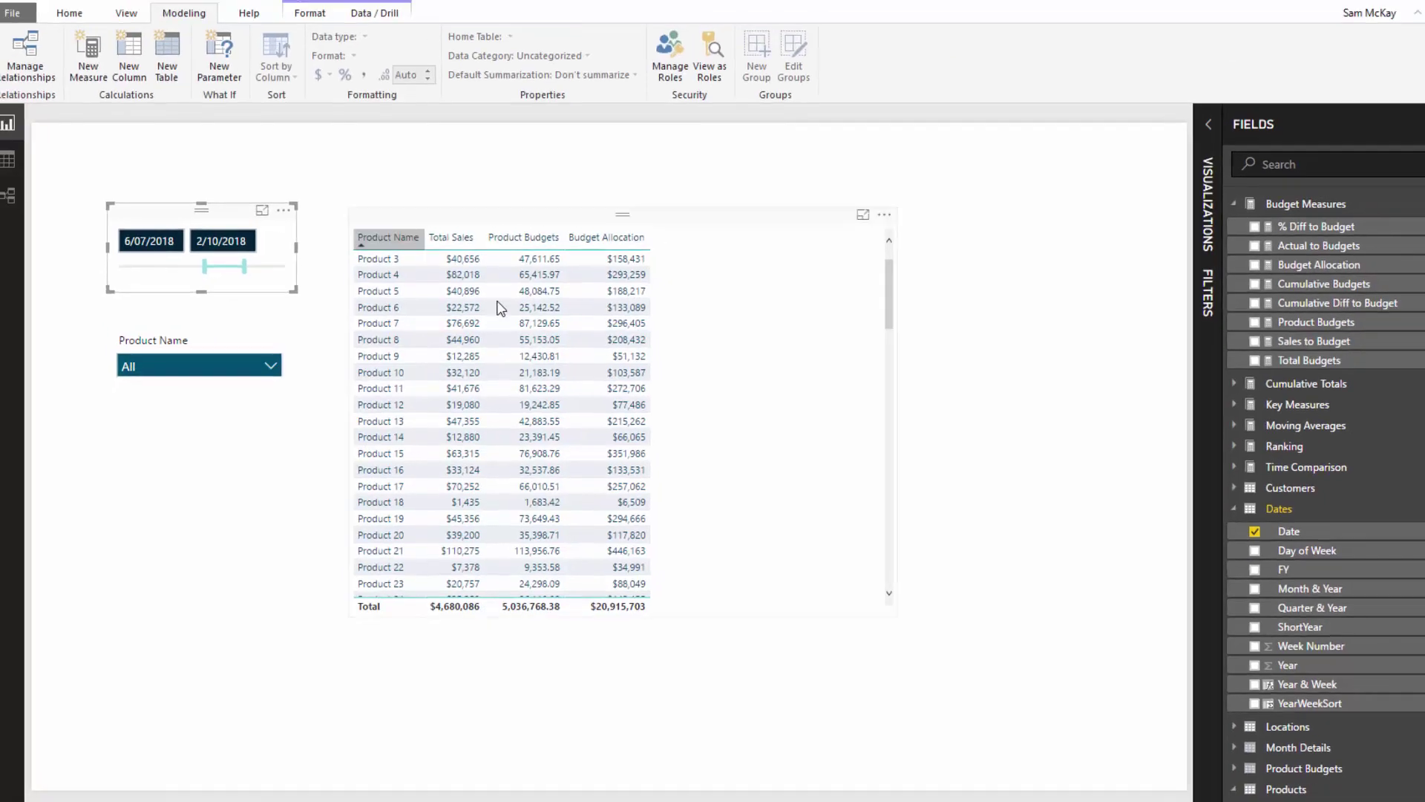
left_click_drag(204, 266, 193, 266)
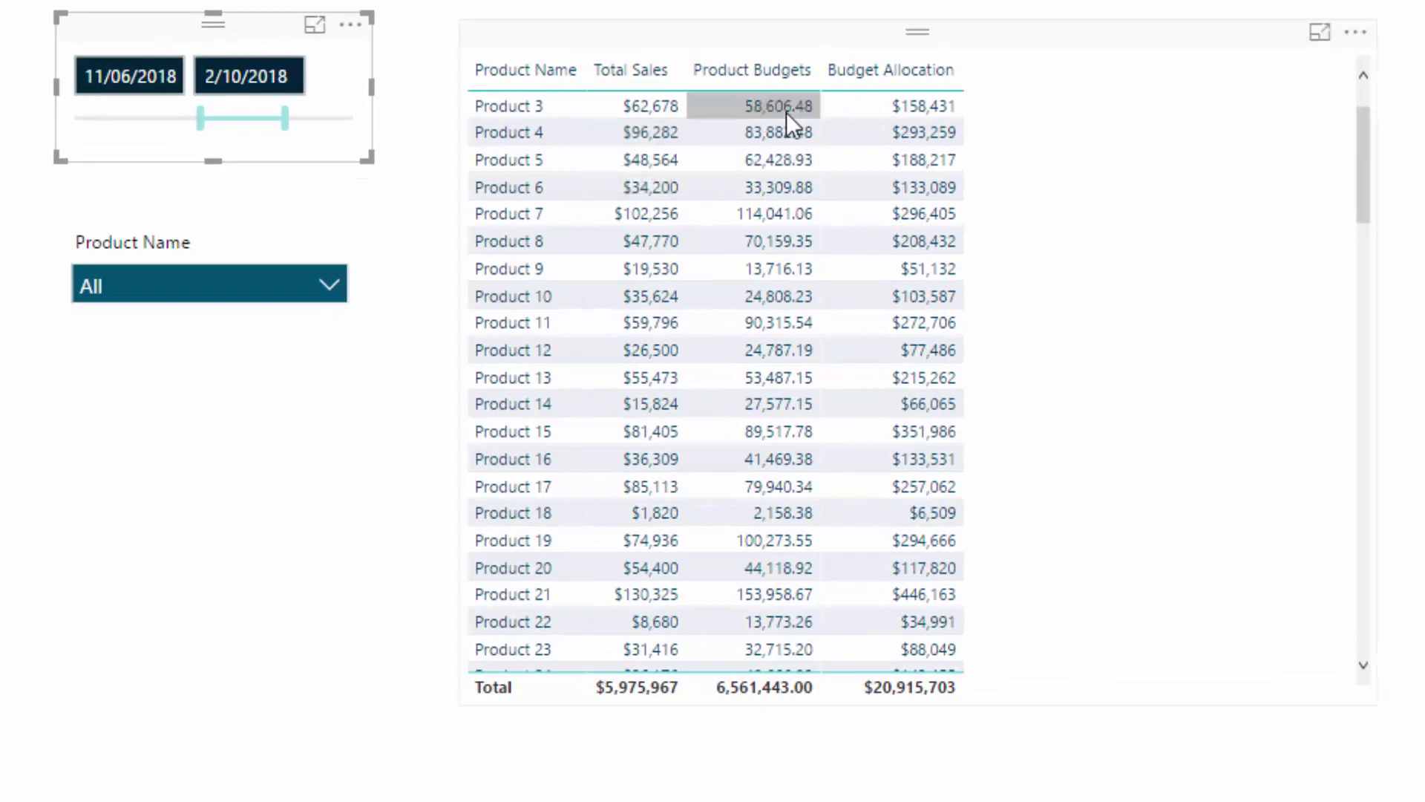
left_click(14, 171)
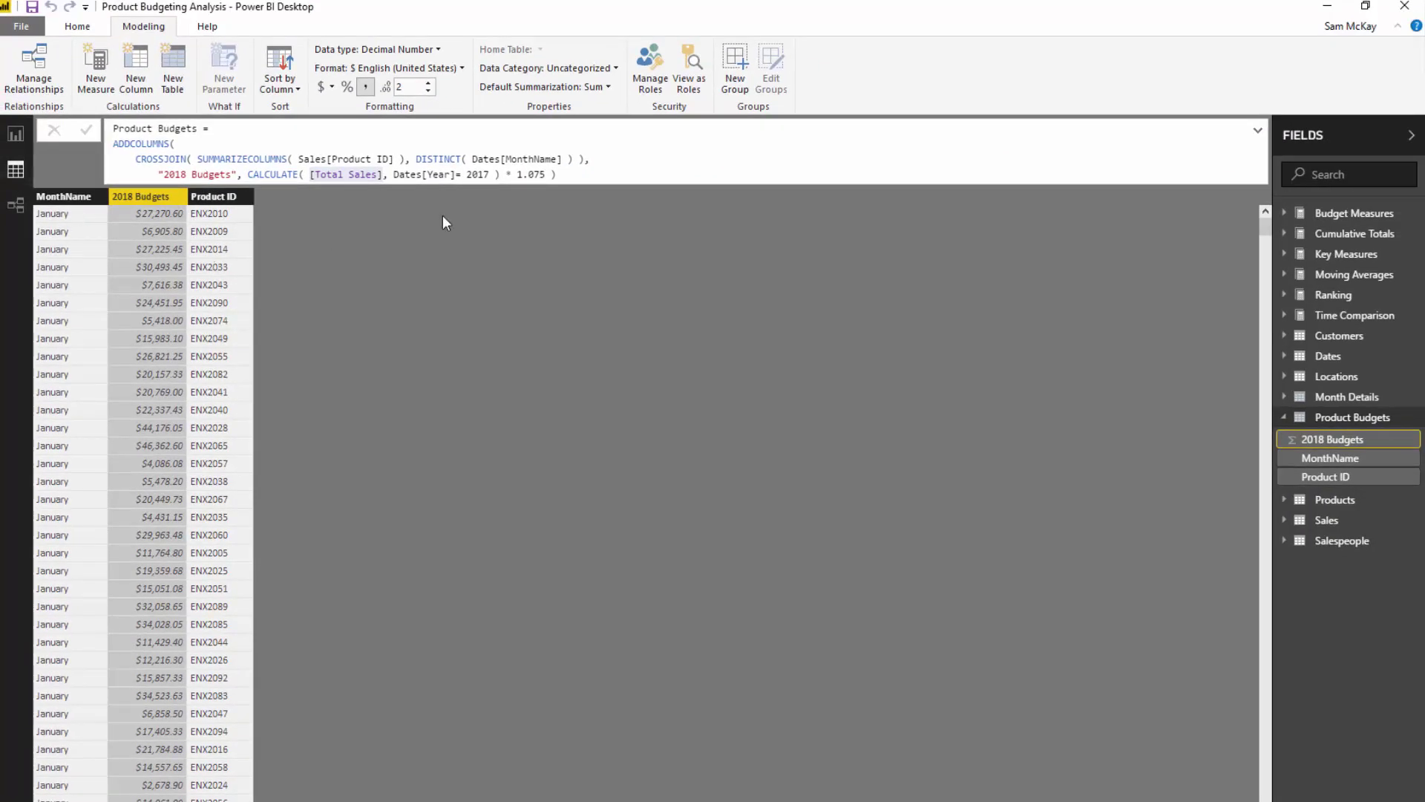
left_click(1347, 397)
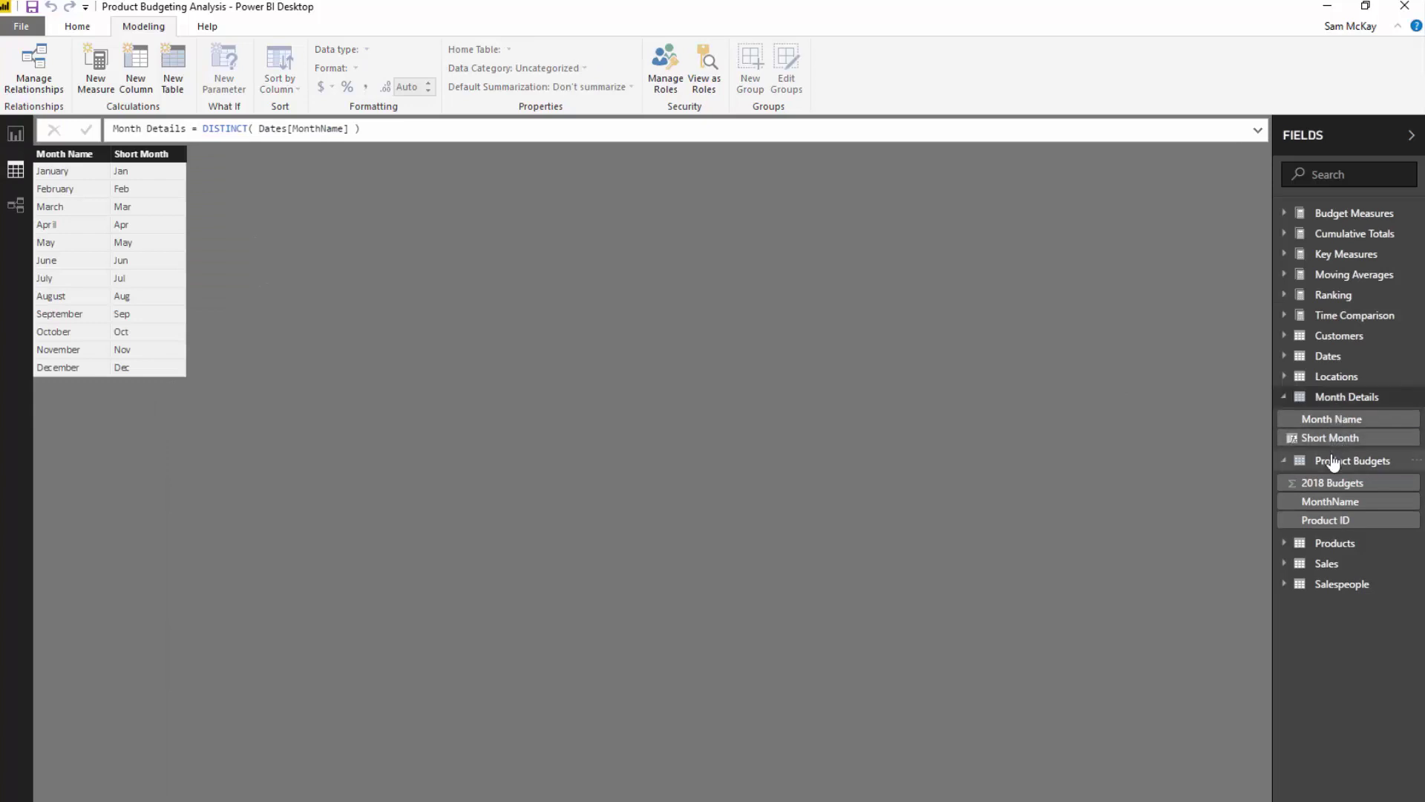
left_click(1330, 461)
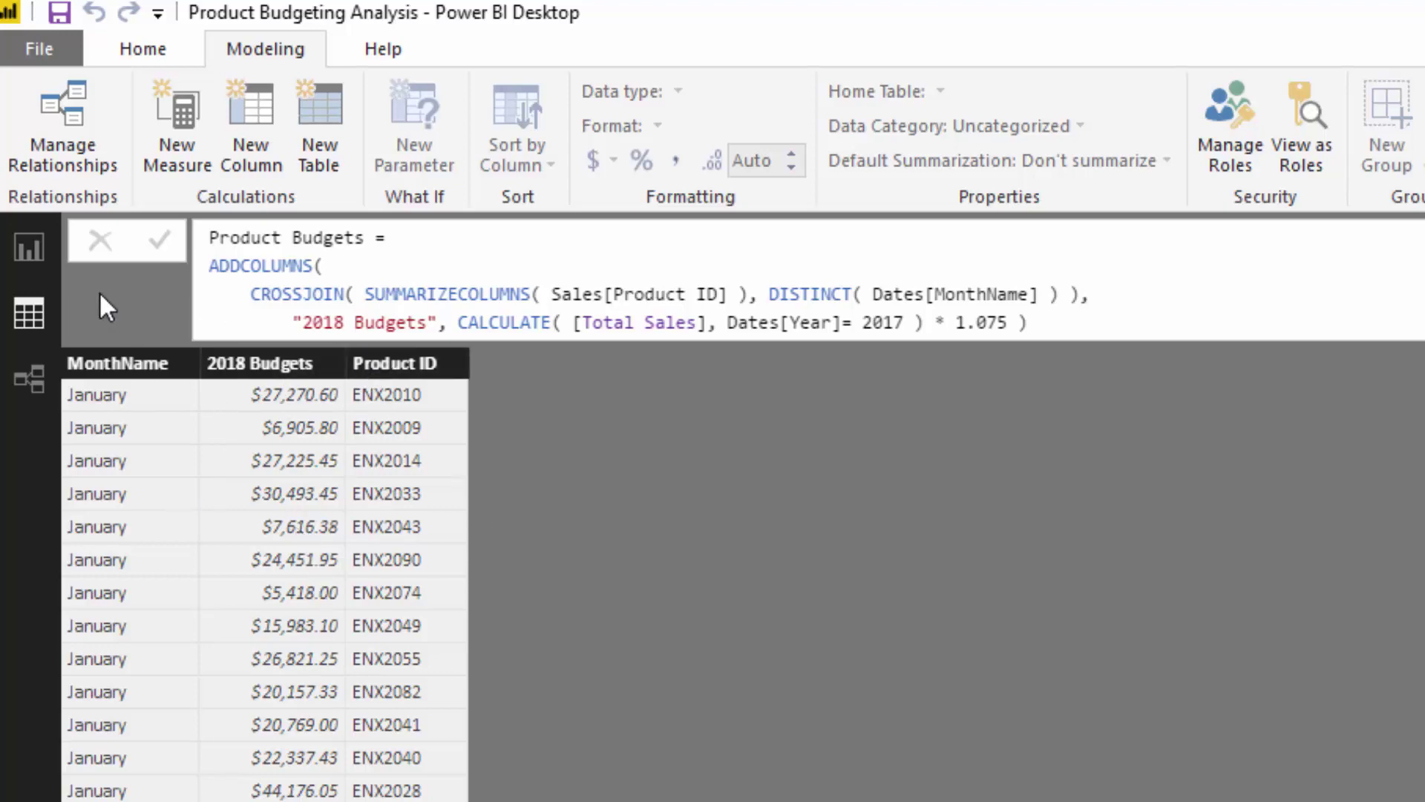
left_click(29, 247)
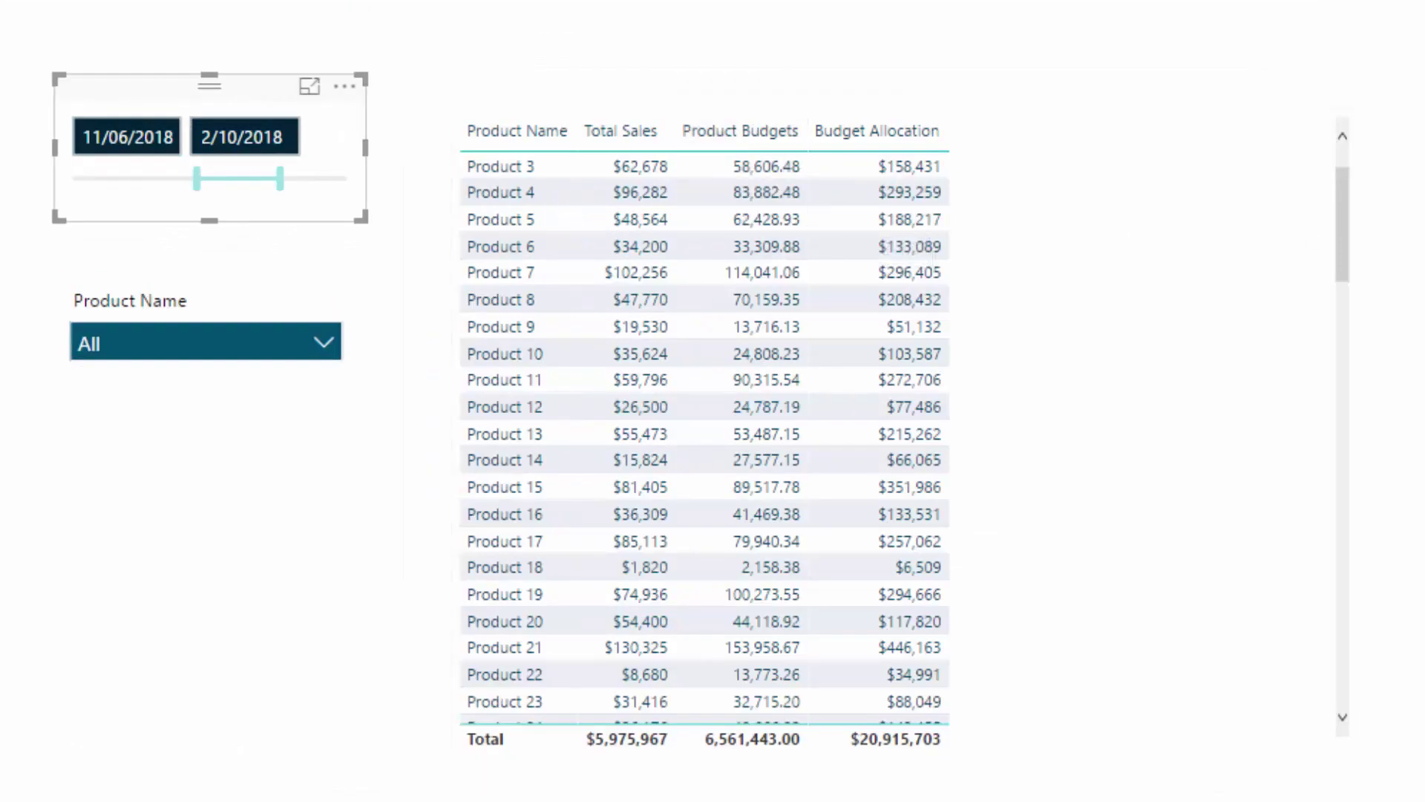
Display the Product Budgets DAX and highlight its SUMX expression and SUMMARIZE virtual table.
left_click(1308, 330)
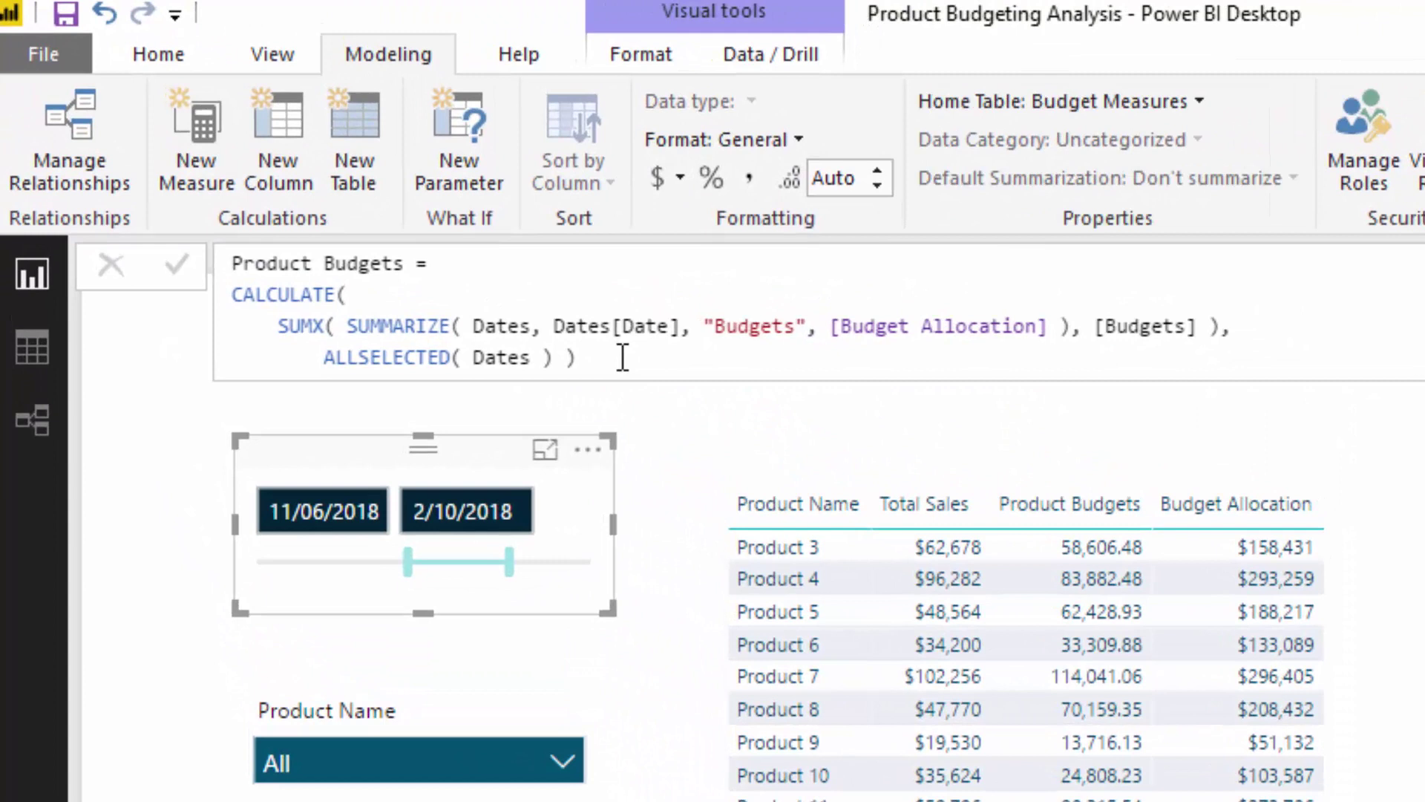
left_click_drag(623, 357, 191, 254)
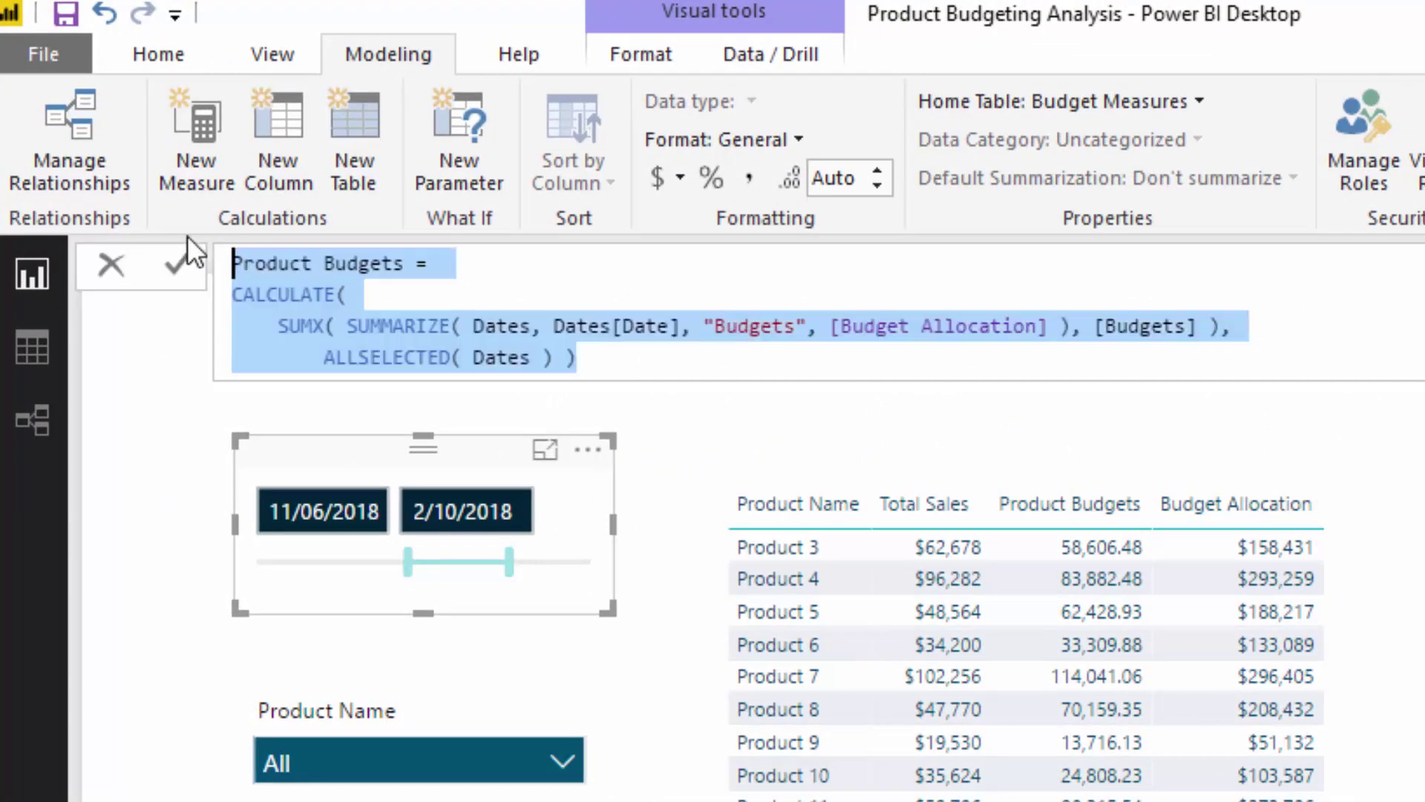
left_click(558, 325)
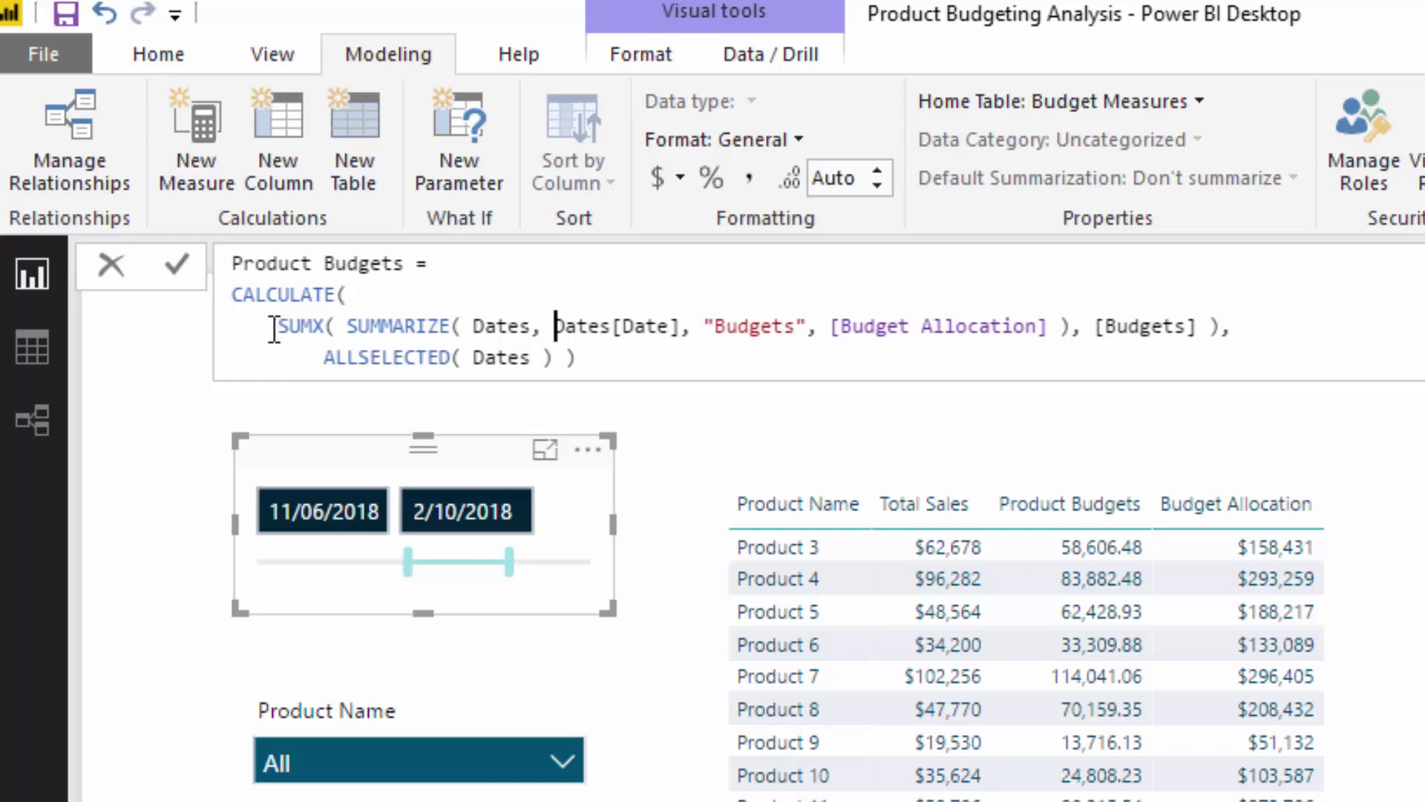
left_click_drag(276, 328, 1225, 334)
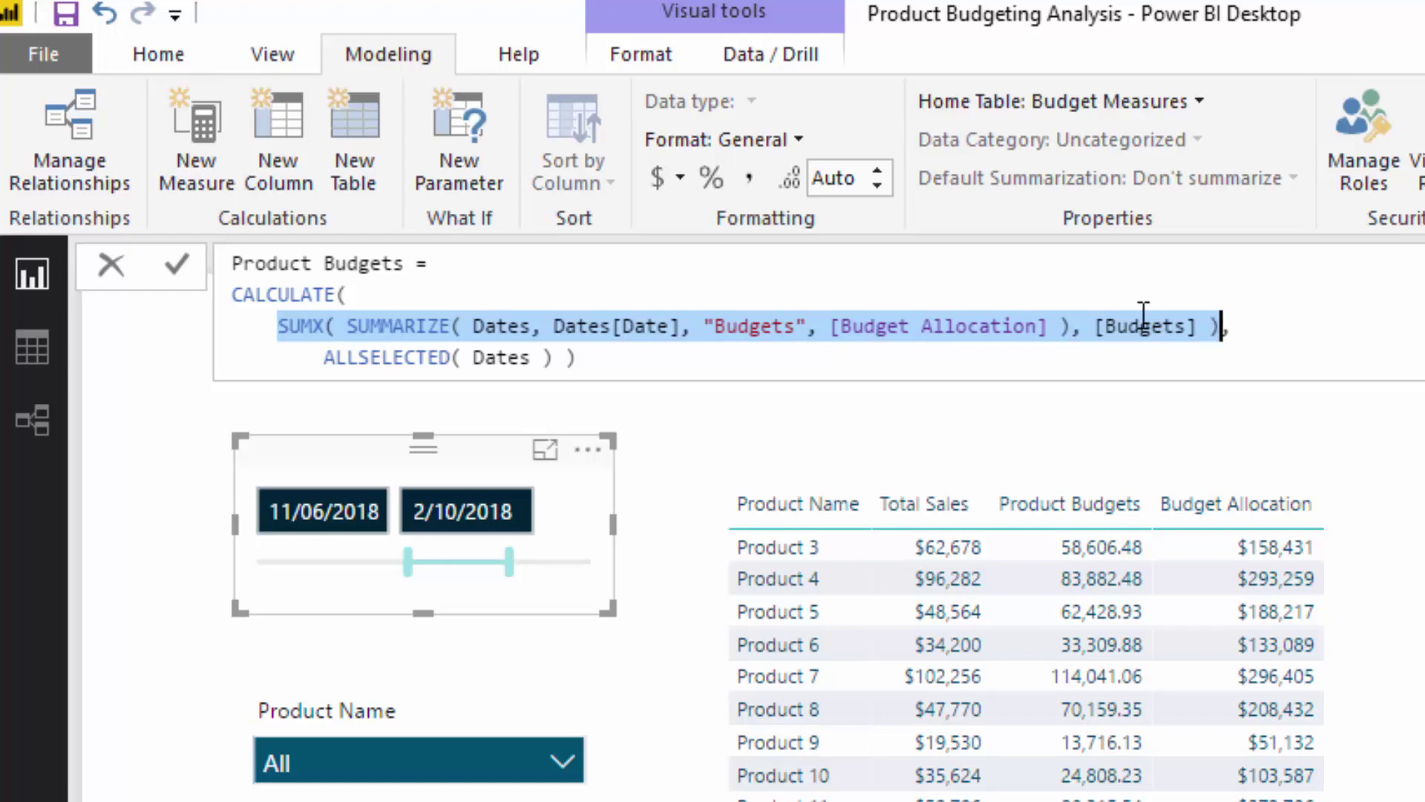
left_click(1063, 327)
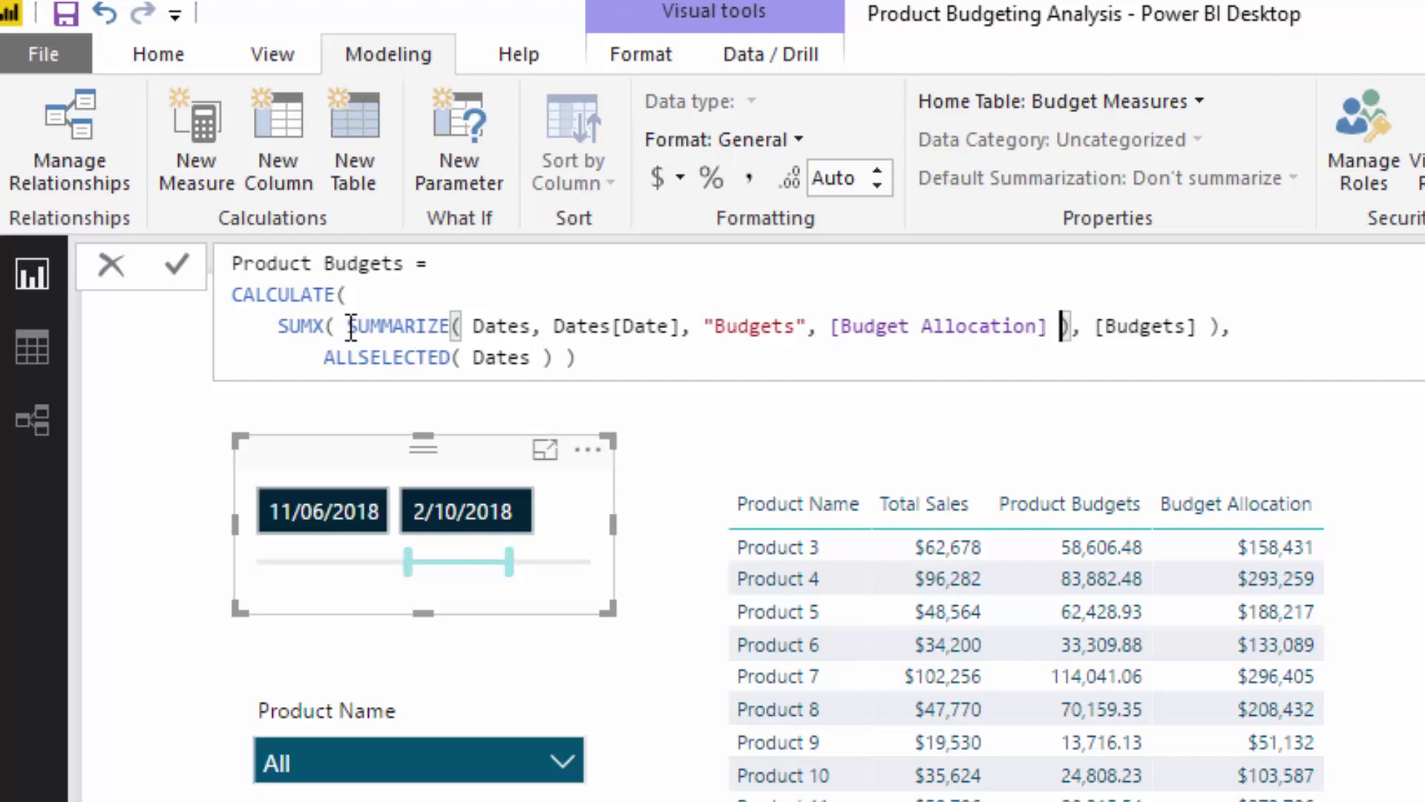
left_click_drag(351, 326, 1070, 315)
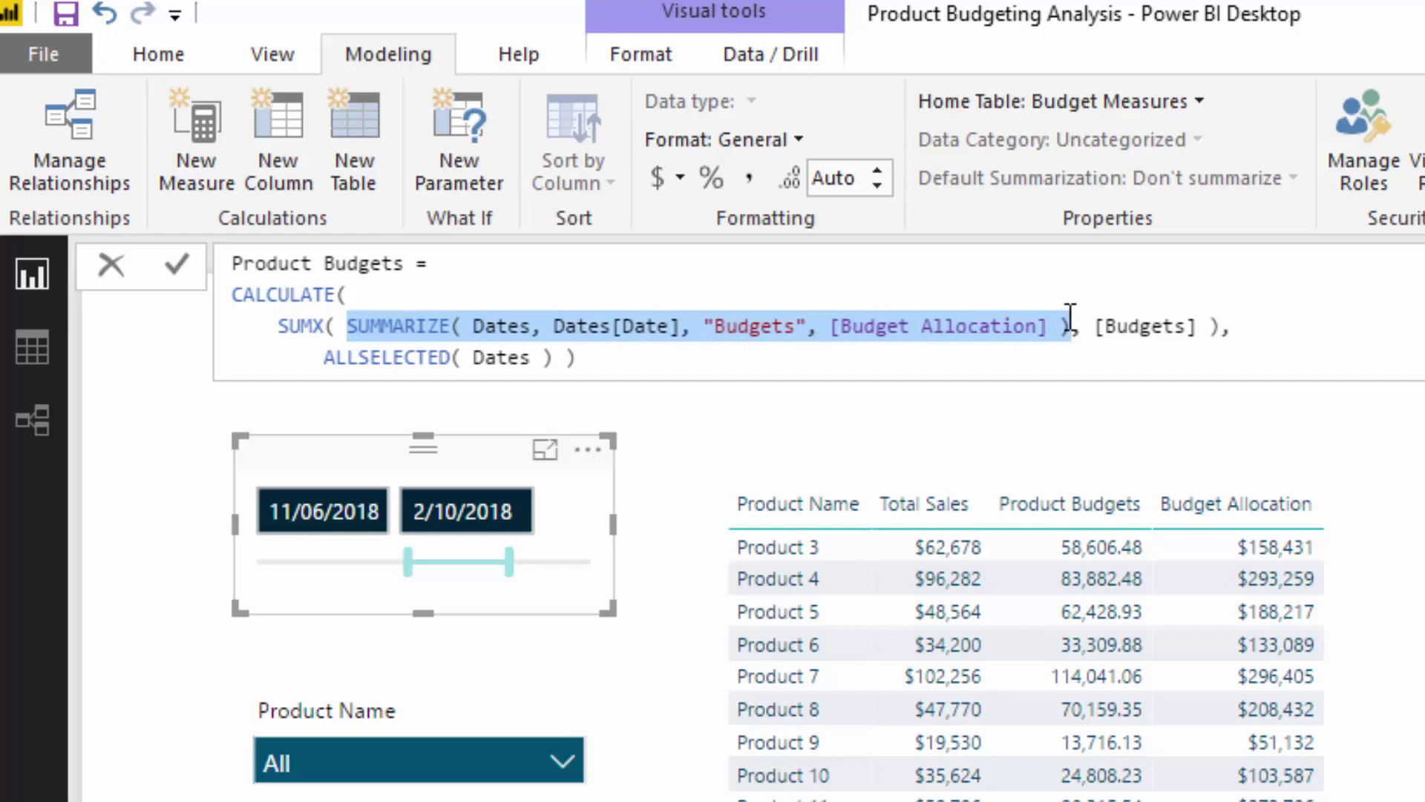
Highlight [Budgets] and ALLSELECTED( Dates ) in the formula, then end the date range at 5/09/2018.
left_click(752, 327)
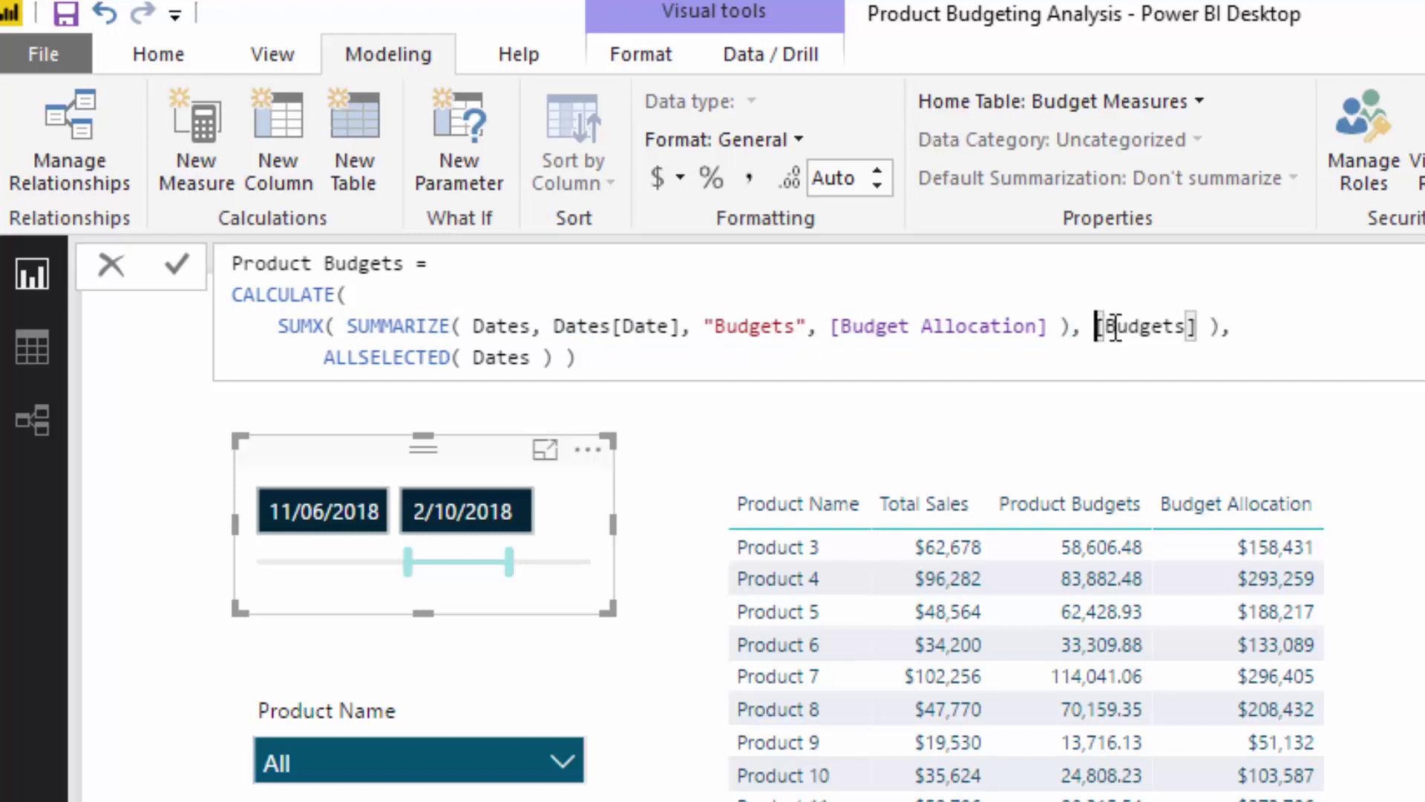
left_click_drag(1100, 327, 1200, 327)
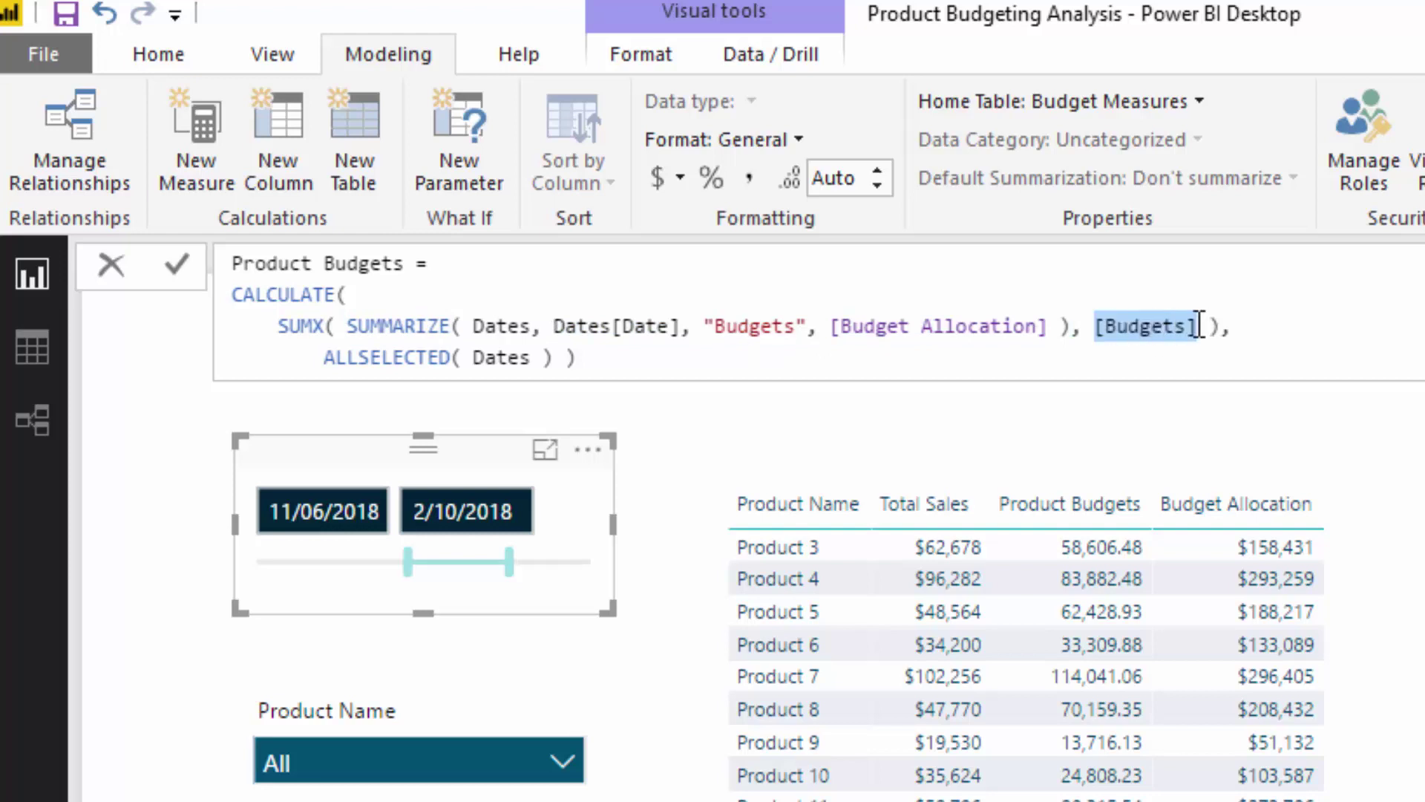
left_click(1200, 327)
left_click_drag(1089, 324, 1085, 326)
left_click_drag(325, 357, 557, 357)
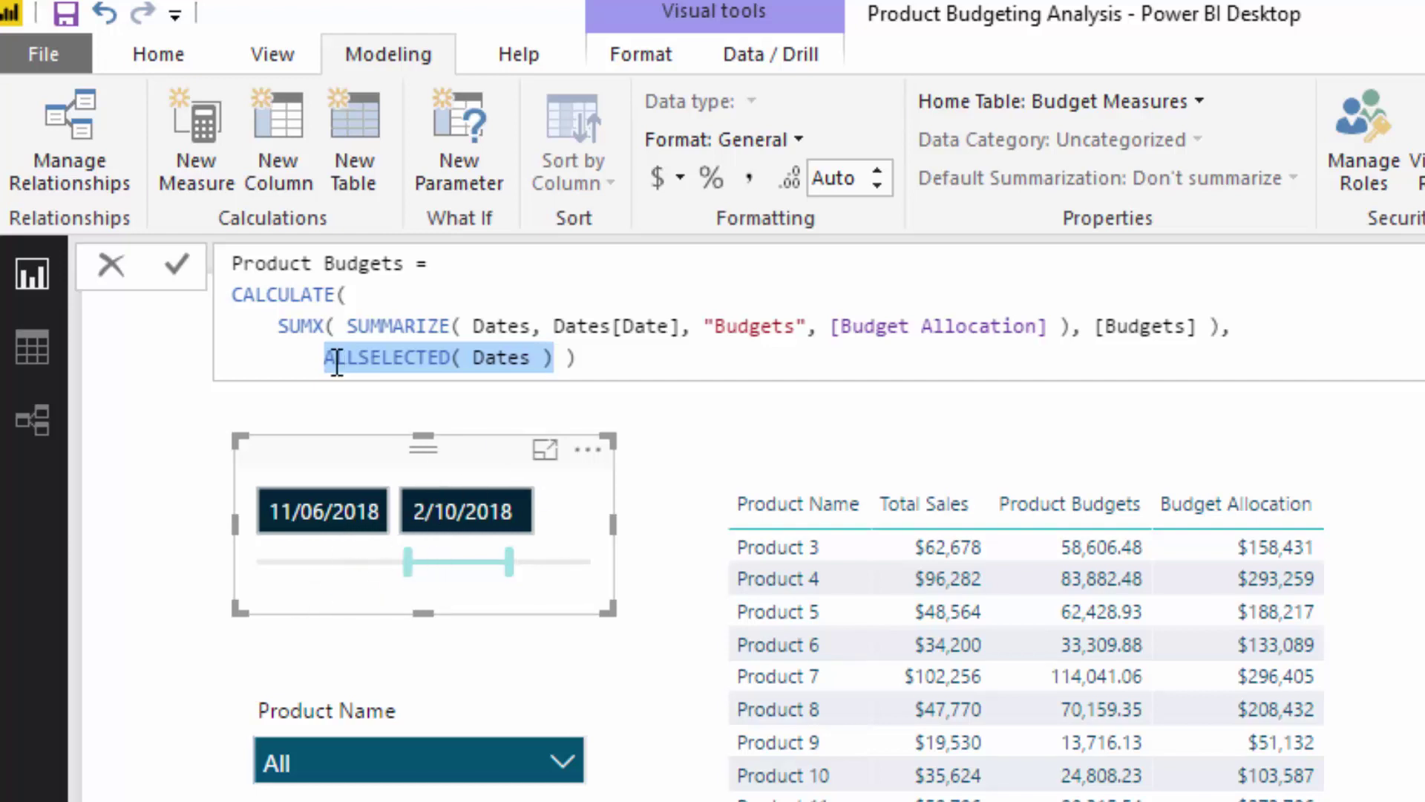
left_click(280, 327)
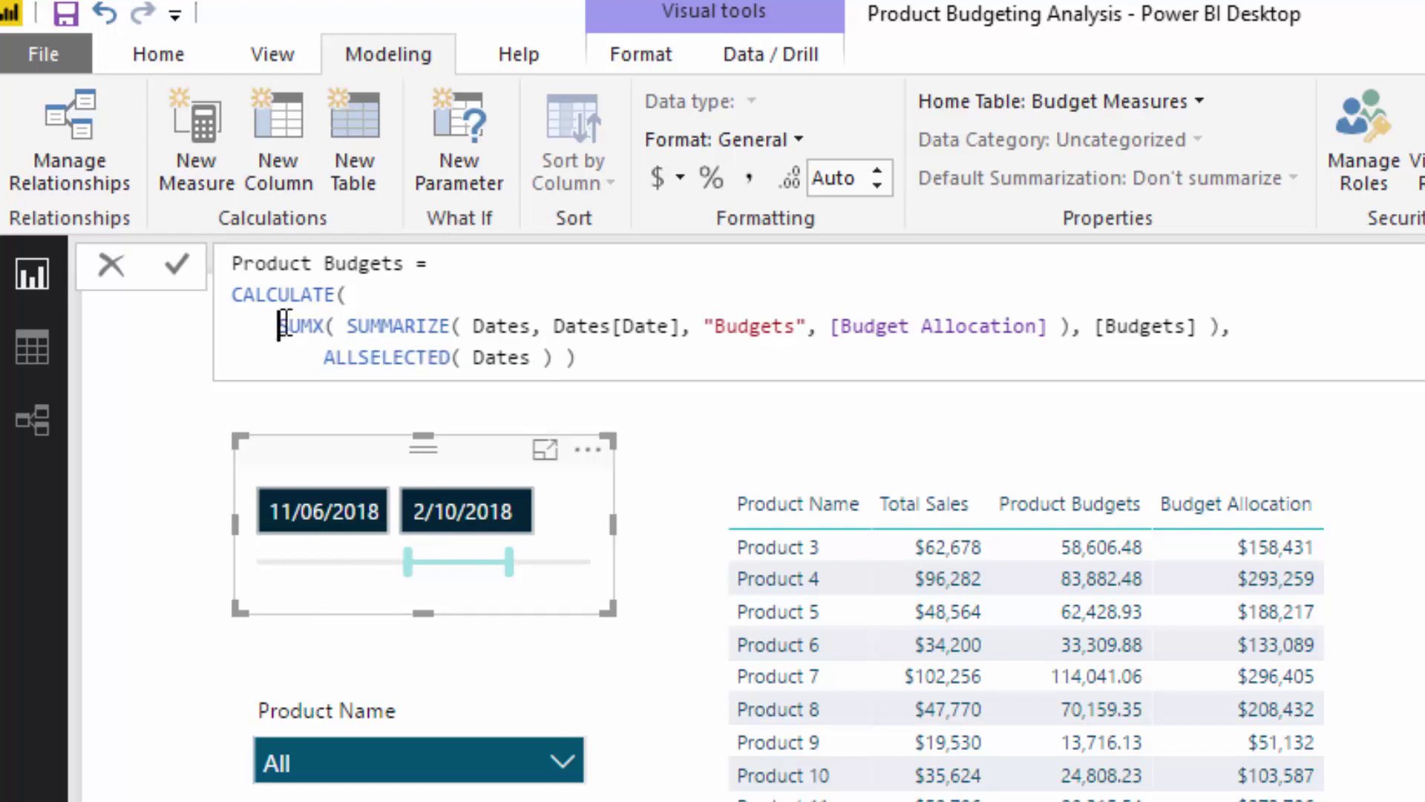
left_click(1218, 327, "shift")
left_click(1230, 326, "shift")
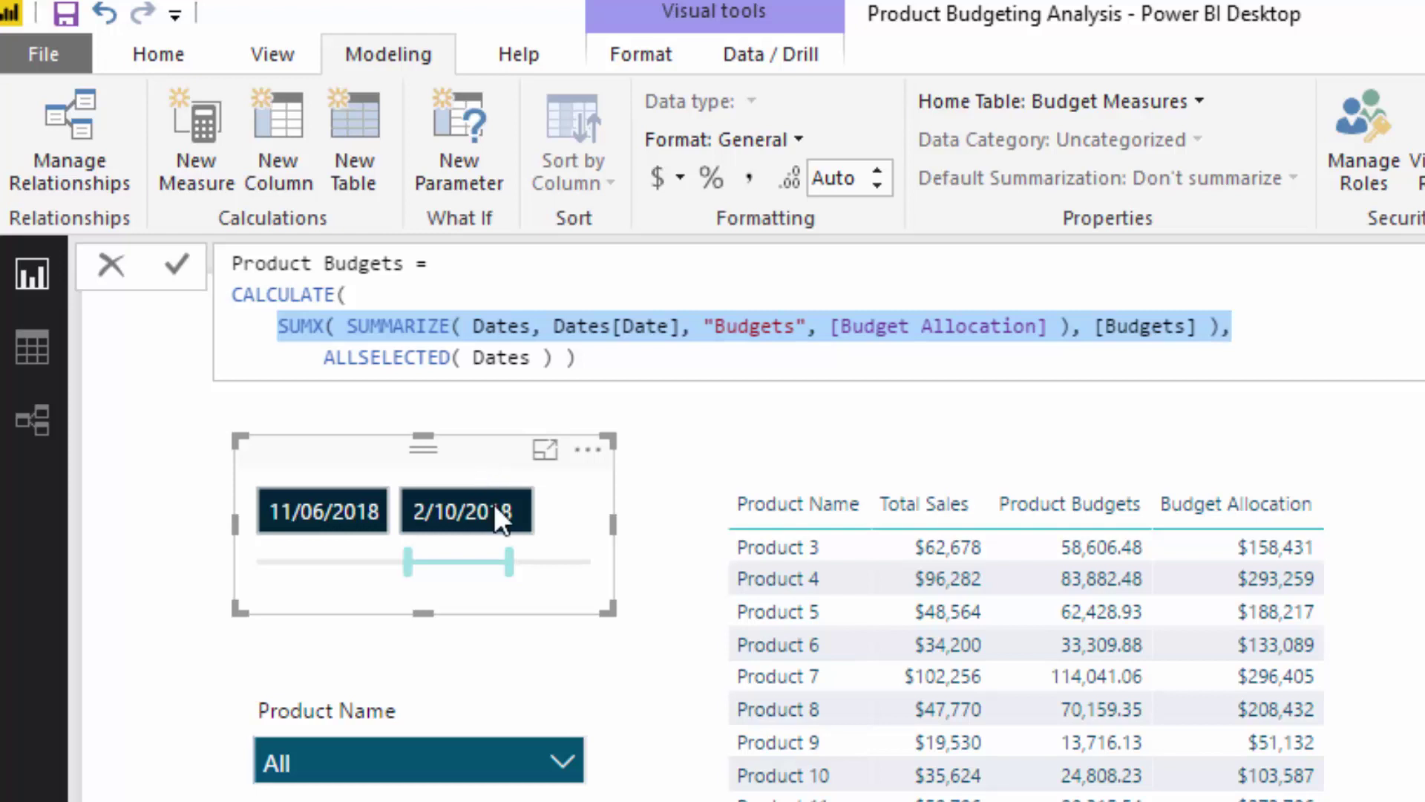
mouse_move(505, 558)
left_mouse_down()
mouse_move(513, 573)
mouse_move(487, 564)
left_mouse_up()
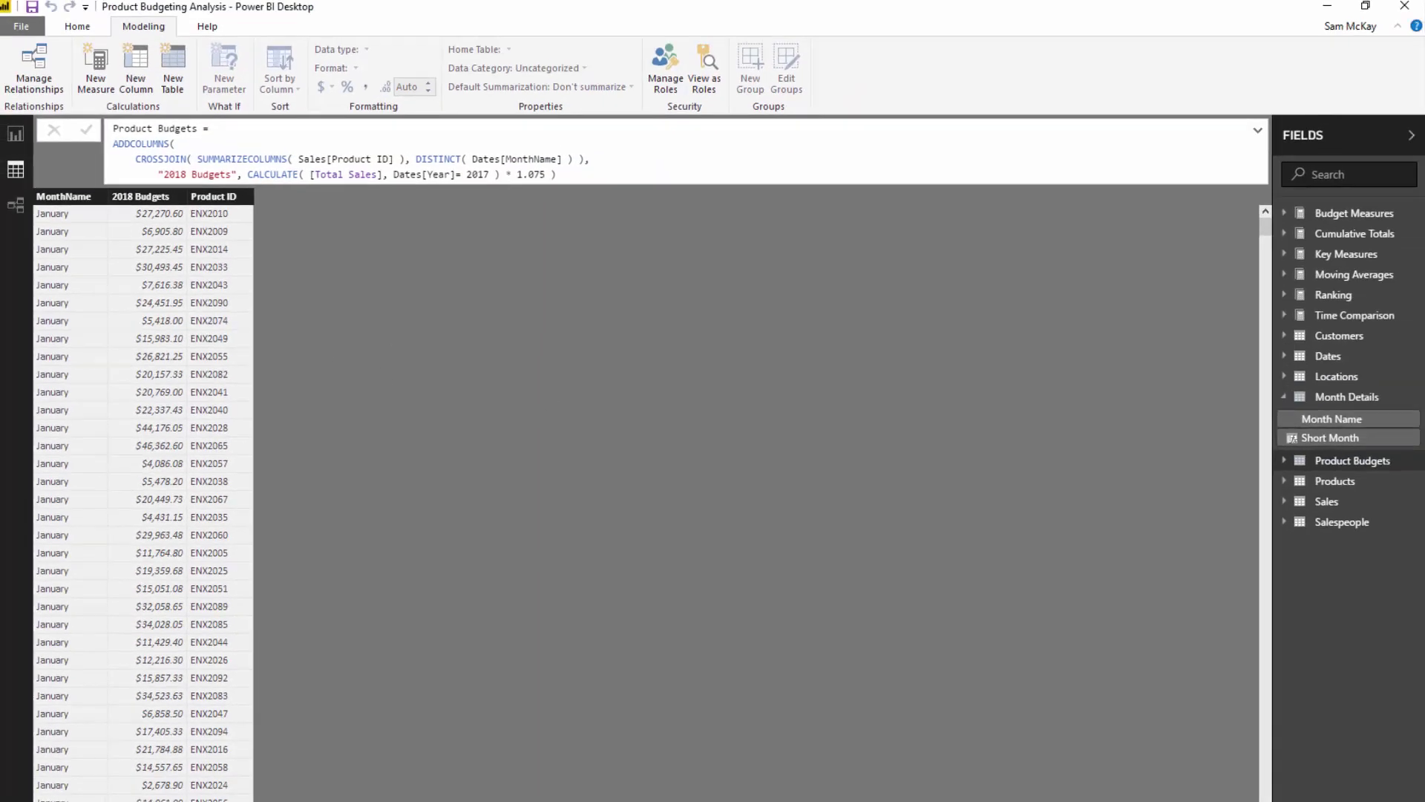
left_click(24, 141)
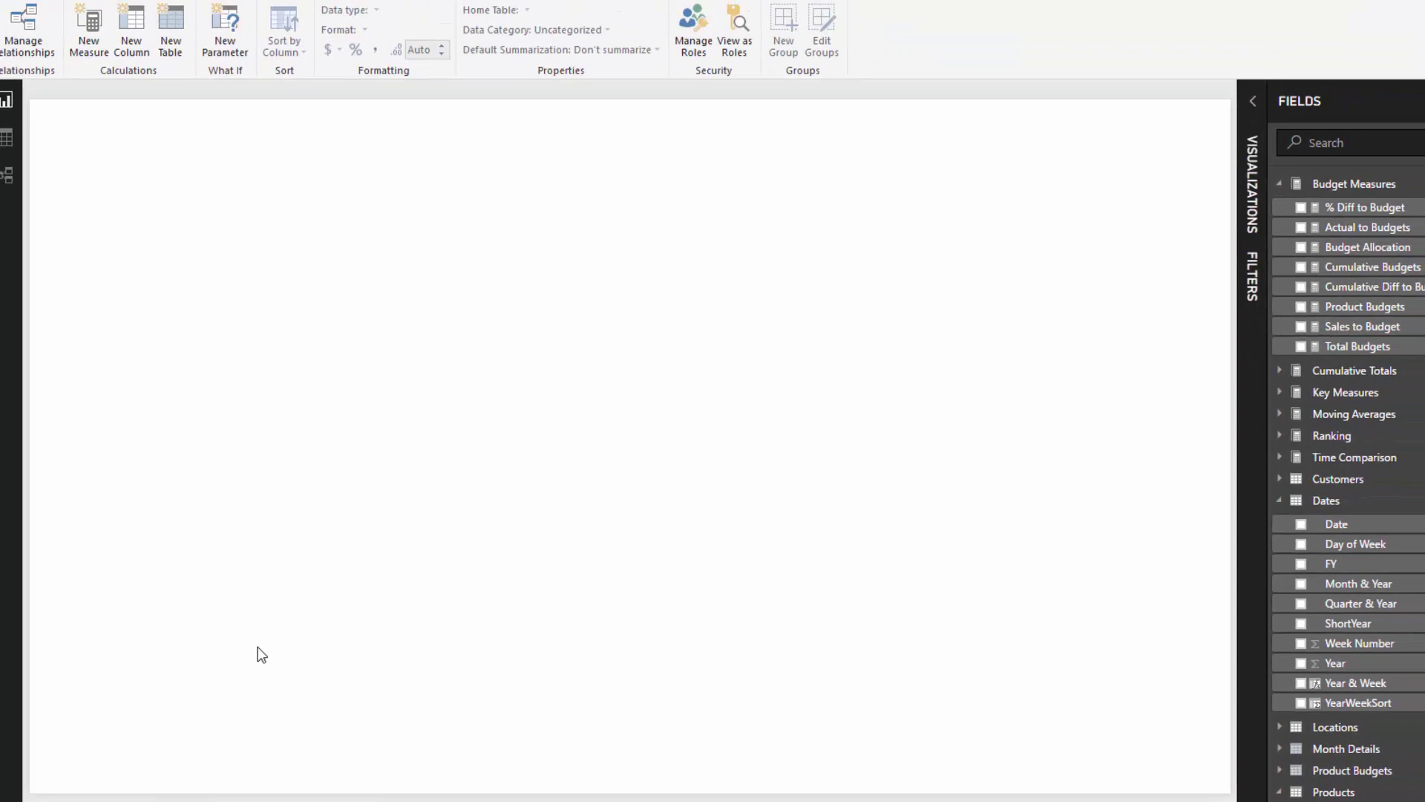
Show the Product Budgets formula and highlight its SUMX line and ALLSELECTED( Dates ) filter.
left_click(1297, 329)
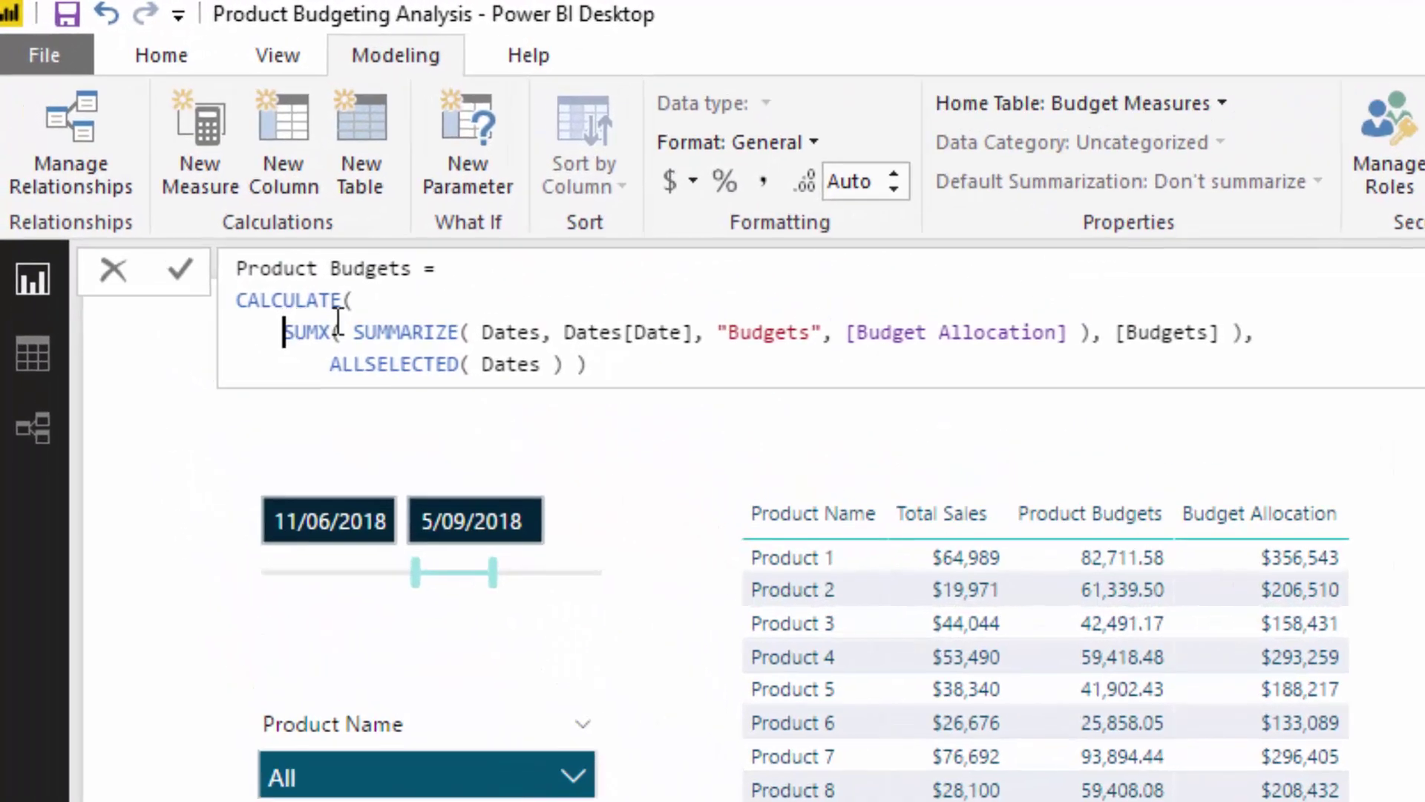
left_click_drag(201, 236, 835, 236)
left_click(560, 257)
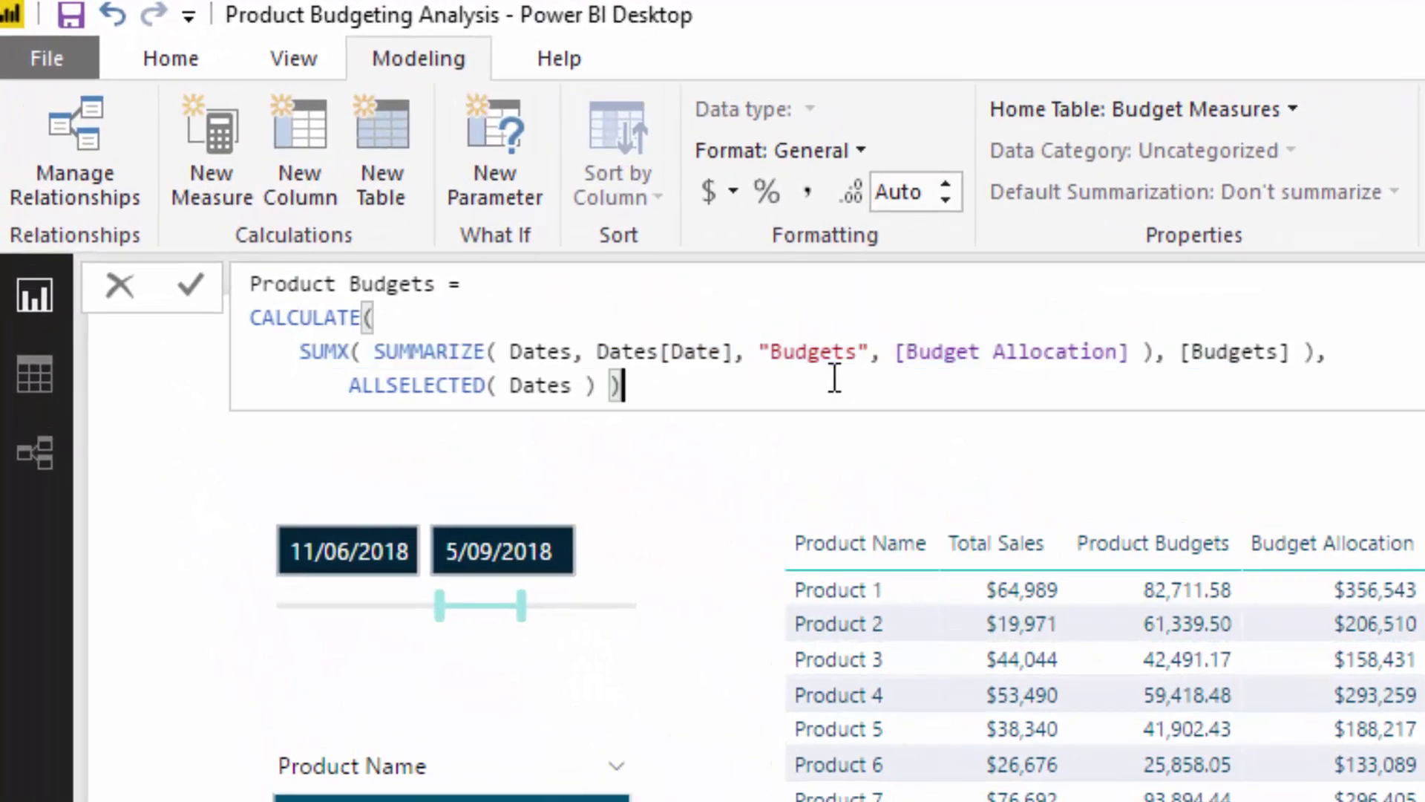
left_click_drag(662, 388, 341, 387)
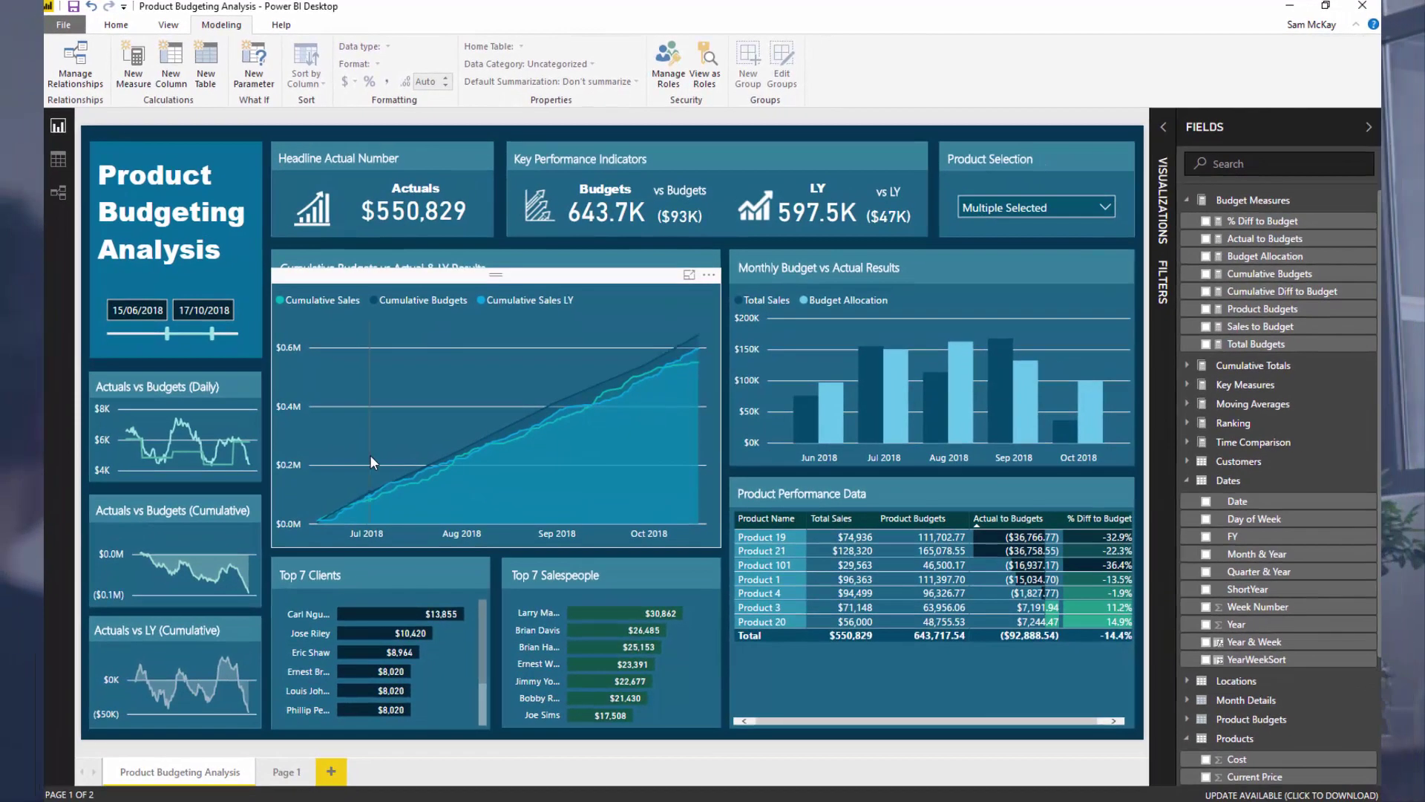
mouse_move(354, 477)
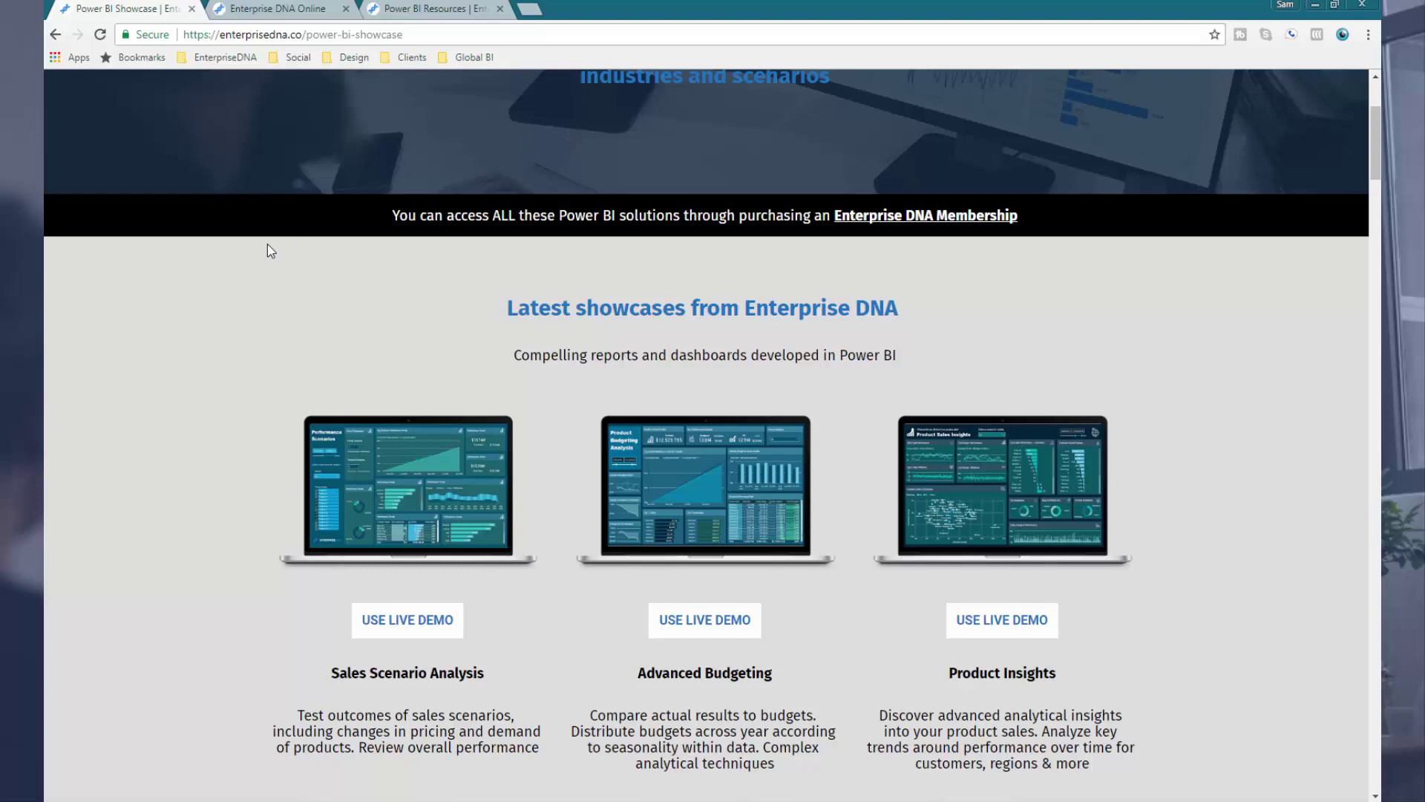
scroll(1121, 532, "down", 1)
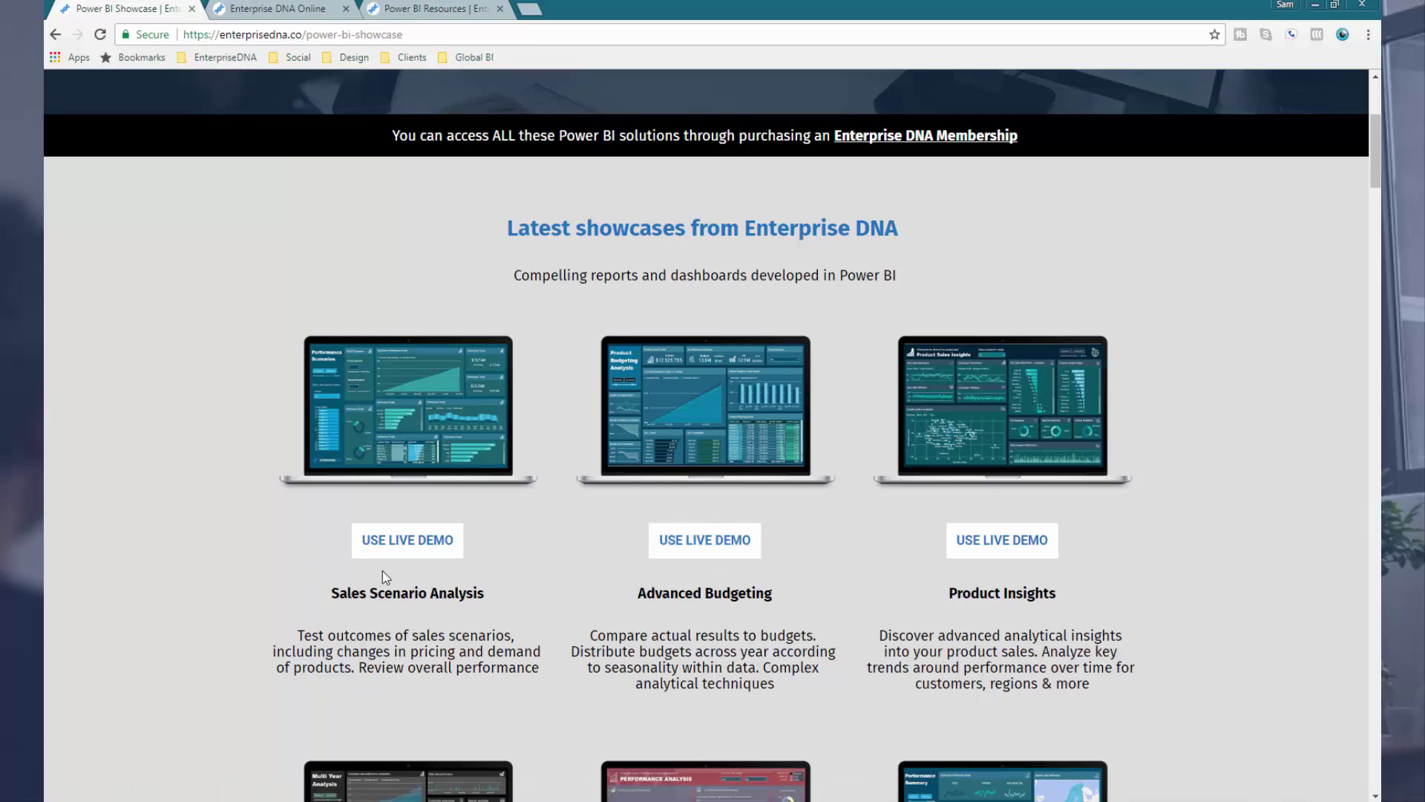
scroll(315, 475, "down", 5)
scroll(315, 476, "up", 7)
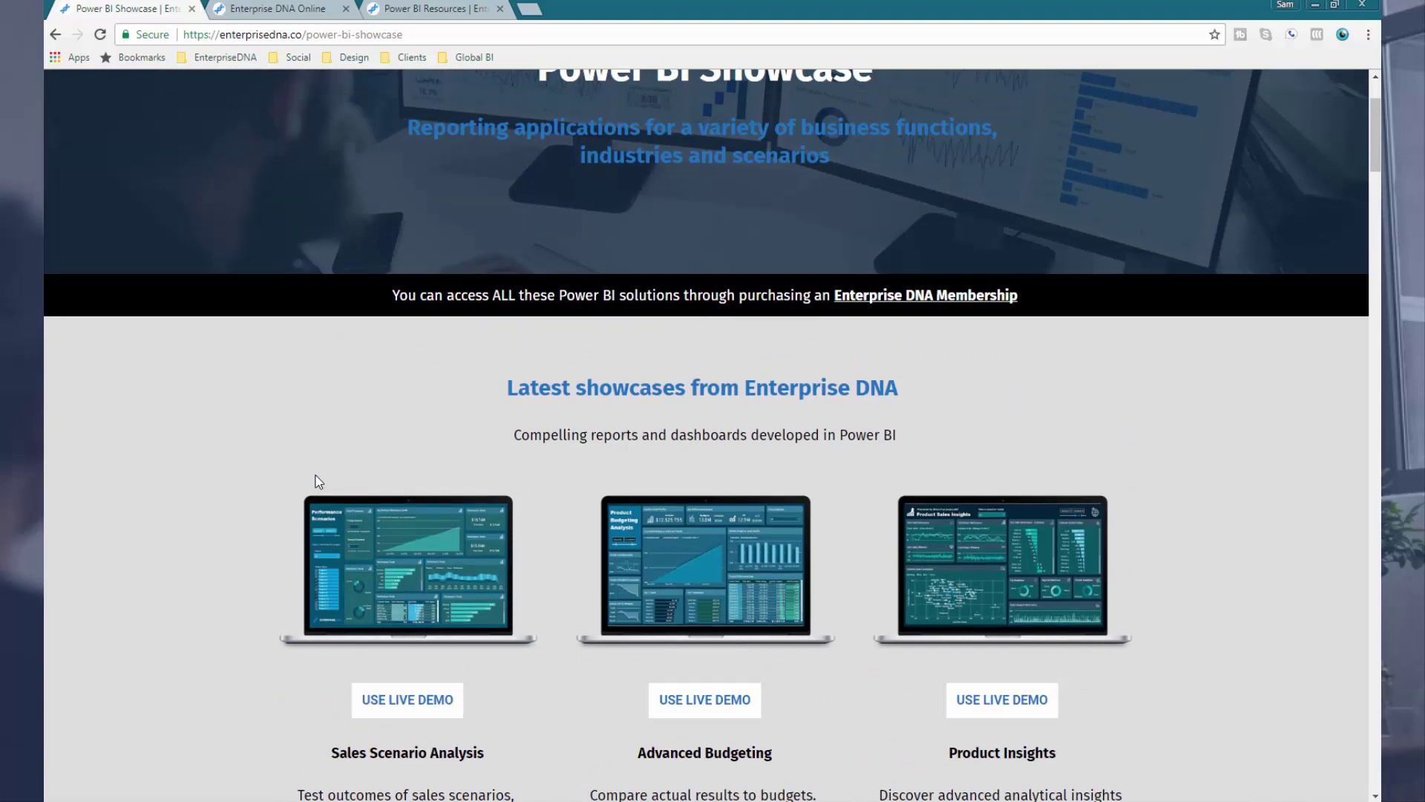
scroll(258, 456, "down", 1)
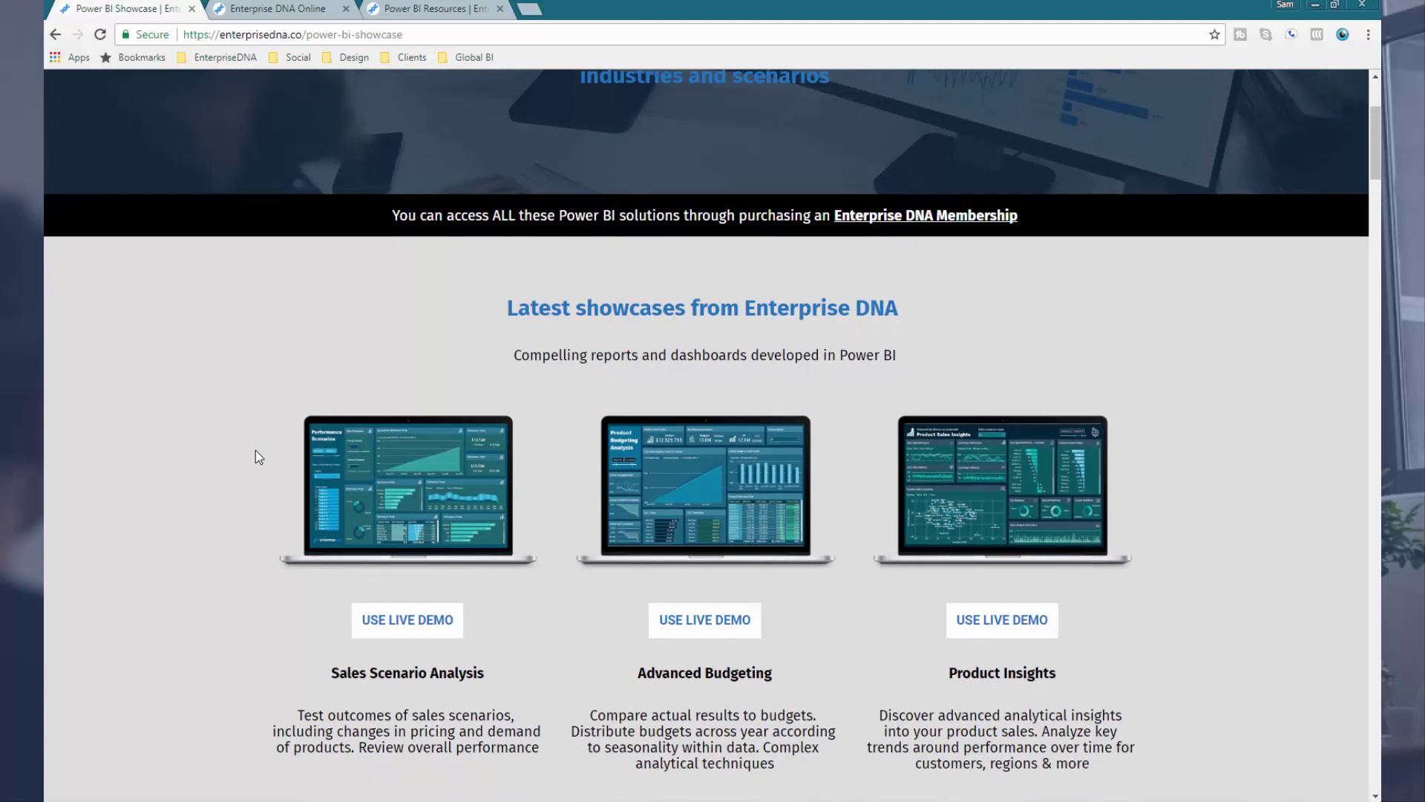
scroll(255, 450, "down", 1)
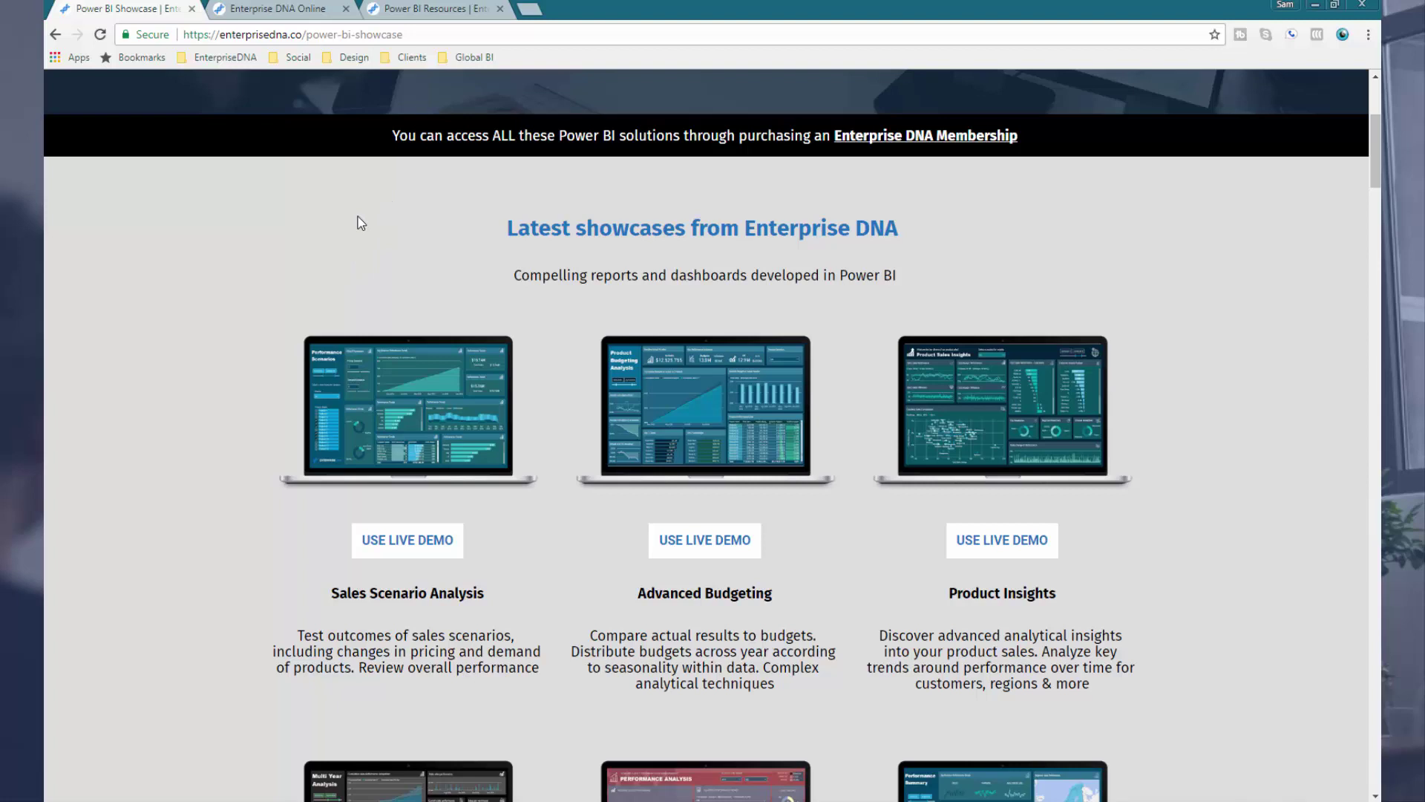
scroll(357, 225, "down", 2)
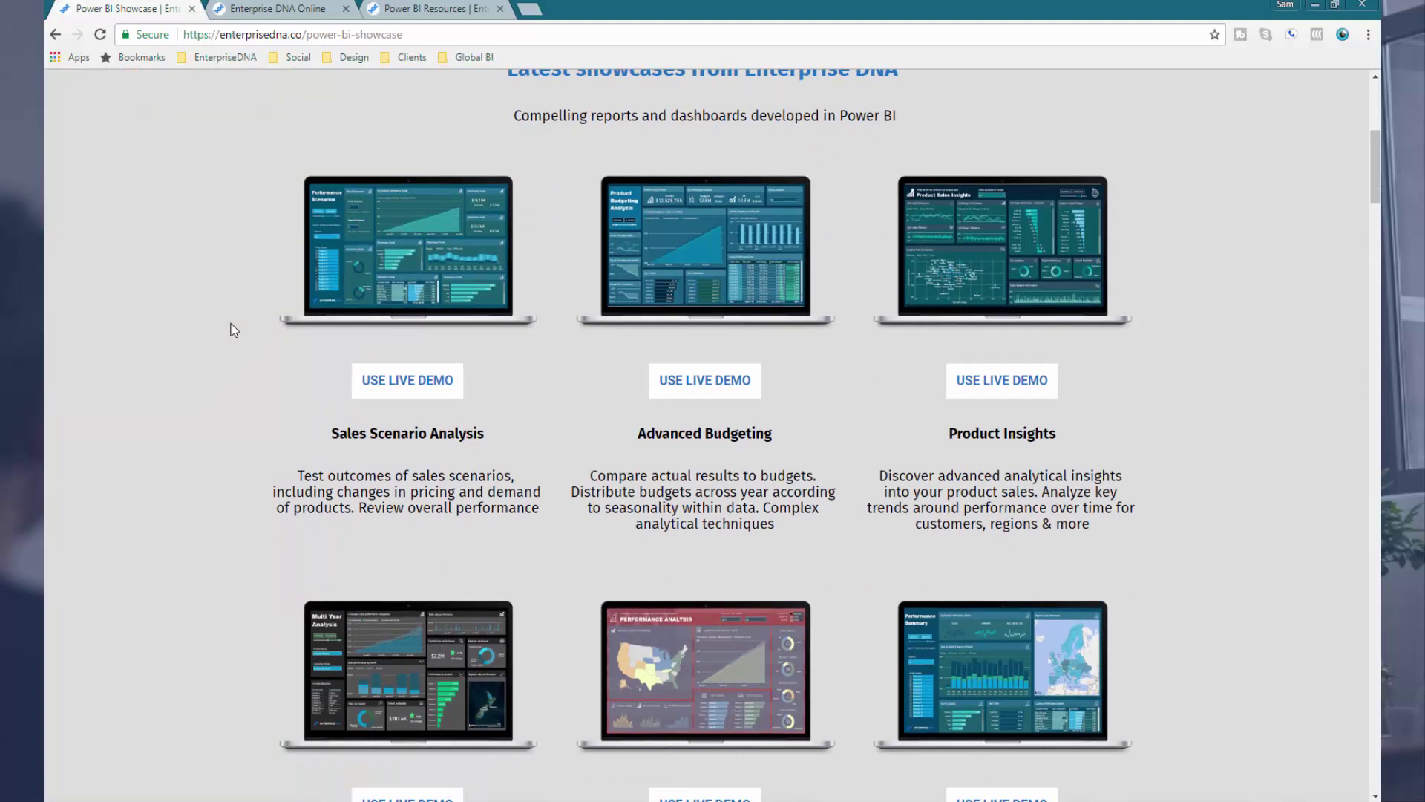
scroll(234, 330, "up", 2)
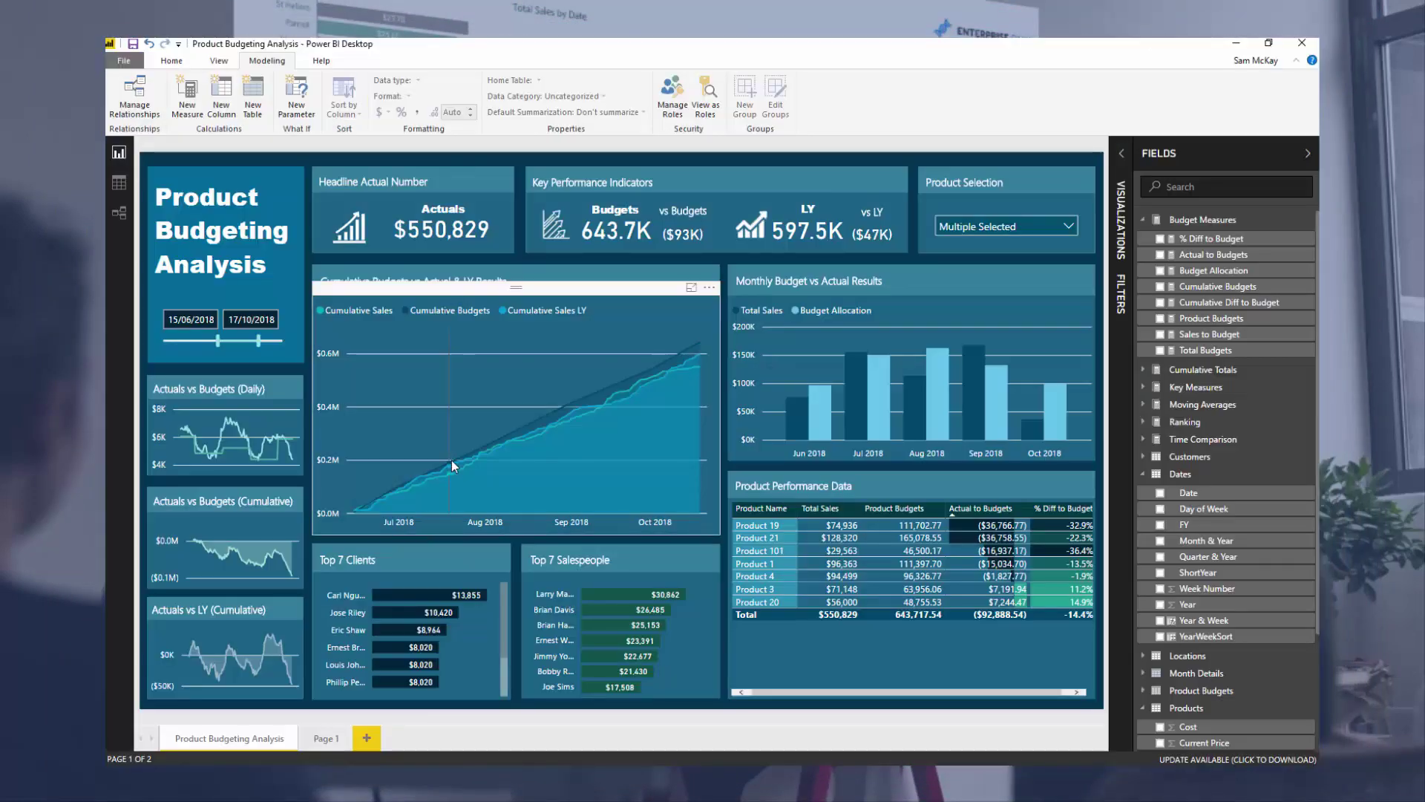
Return to Power BI Desktop and show a tooltip on the cumulative Actuals vs Budgets chart.
mouse_move(452, 461)
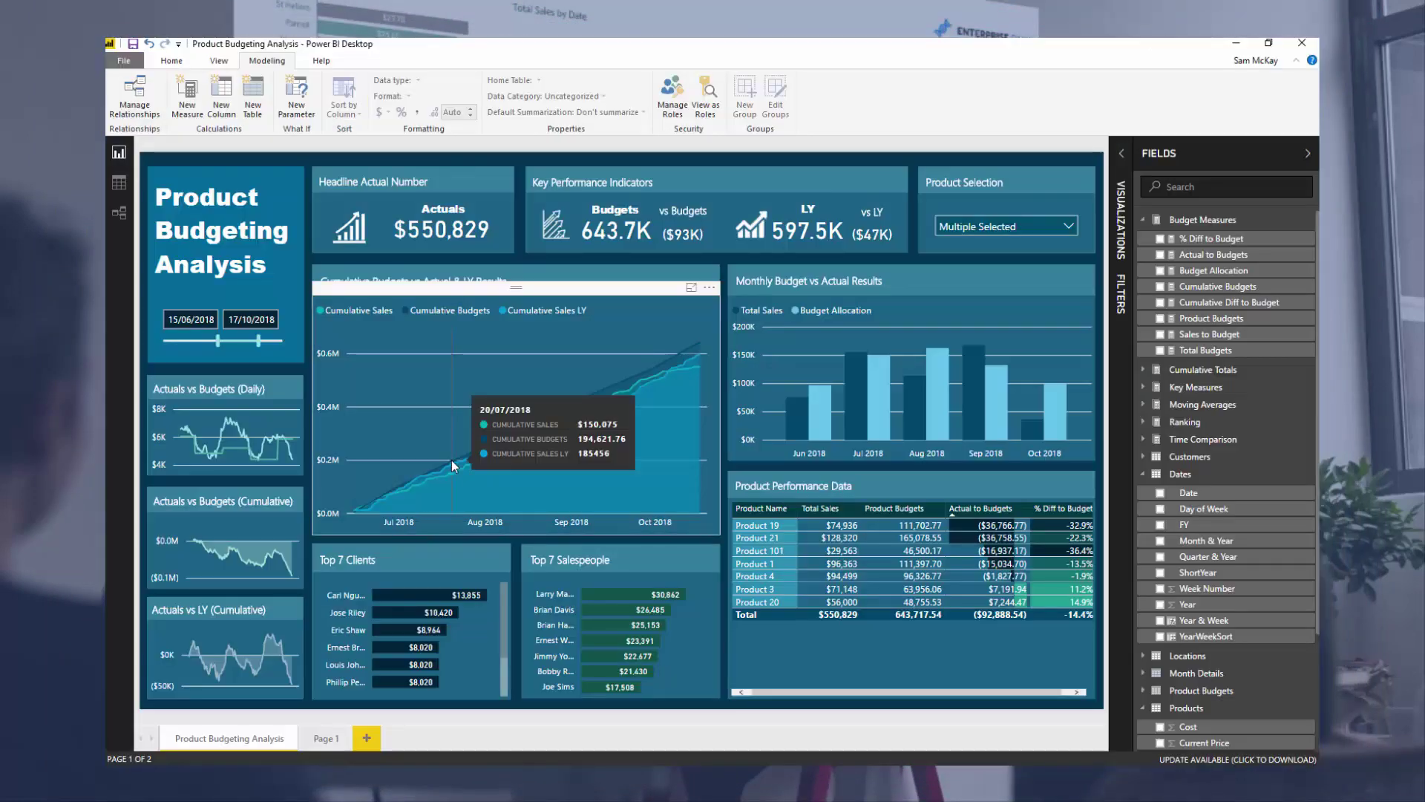